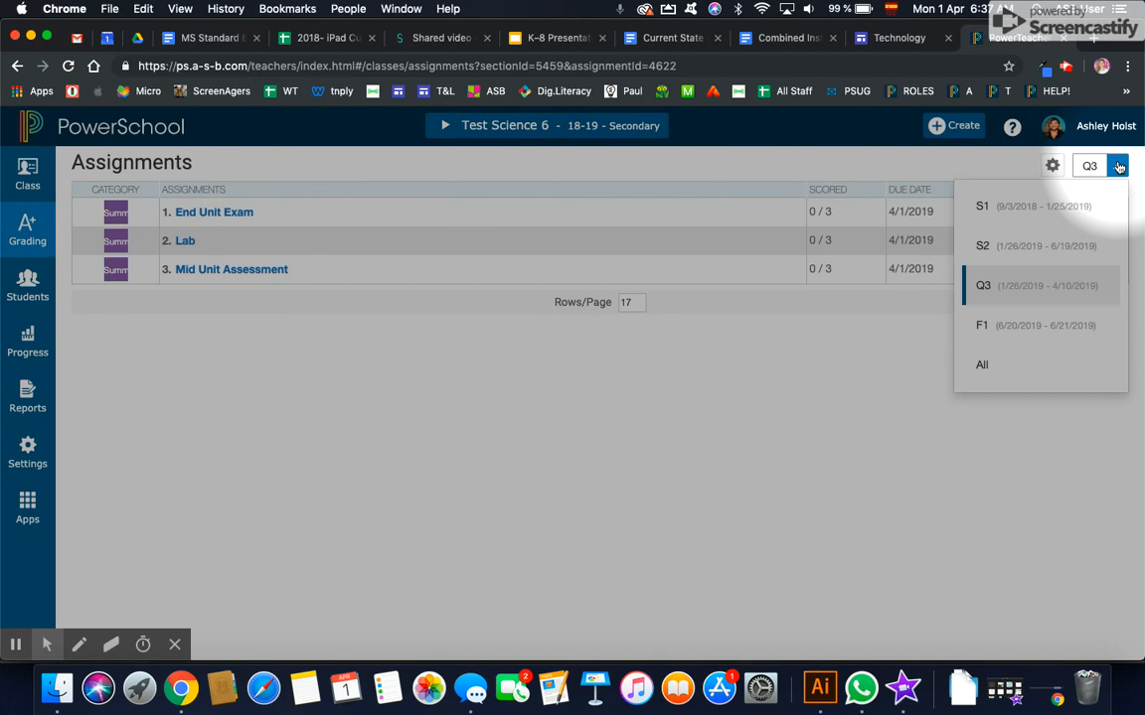
With the Q3 term selected, start a new assignment named Learning Behaviors Q3 in the Summative category
left_click(1037, 289)
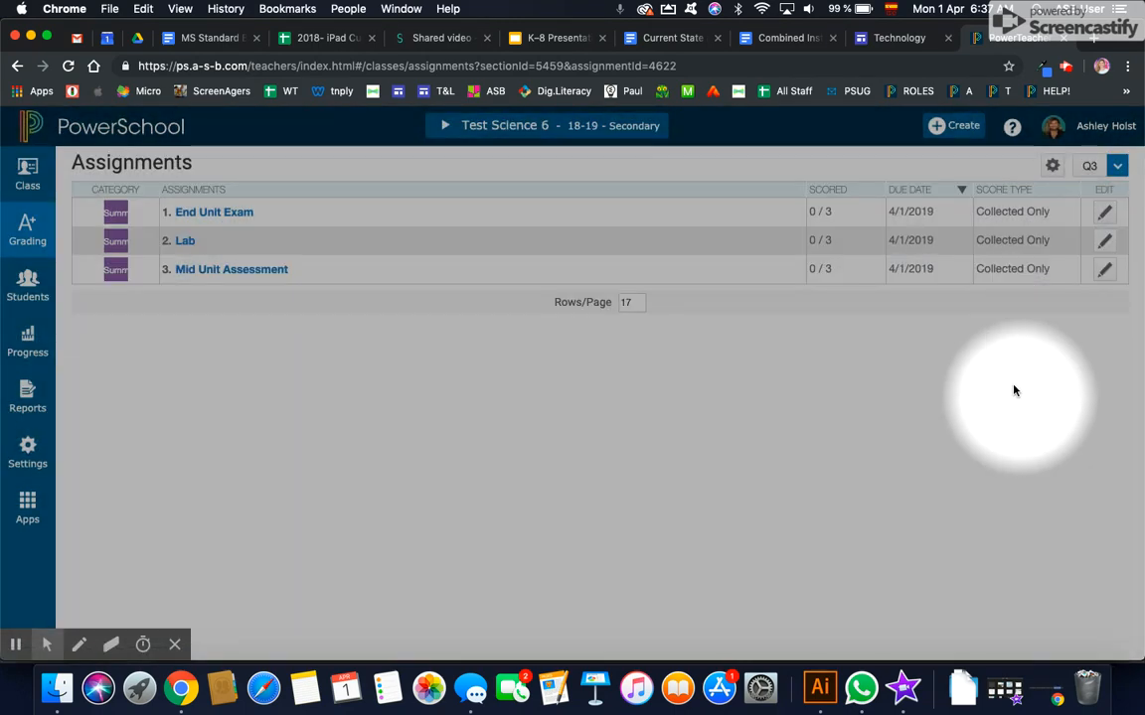
left_click(952, 129)
left_click(904, 178)
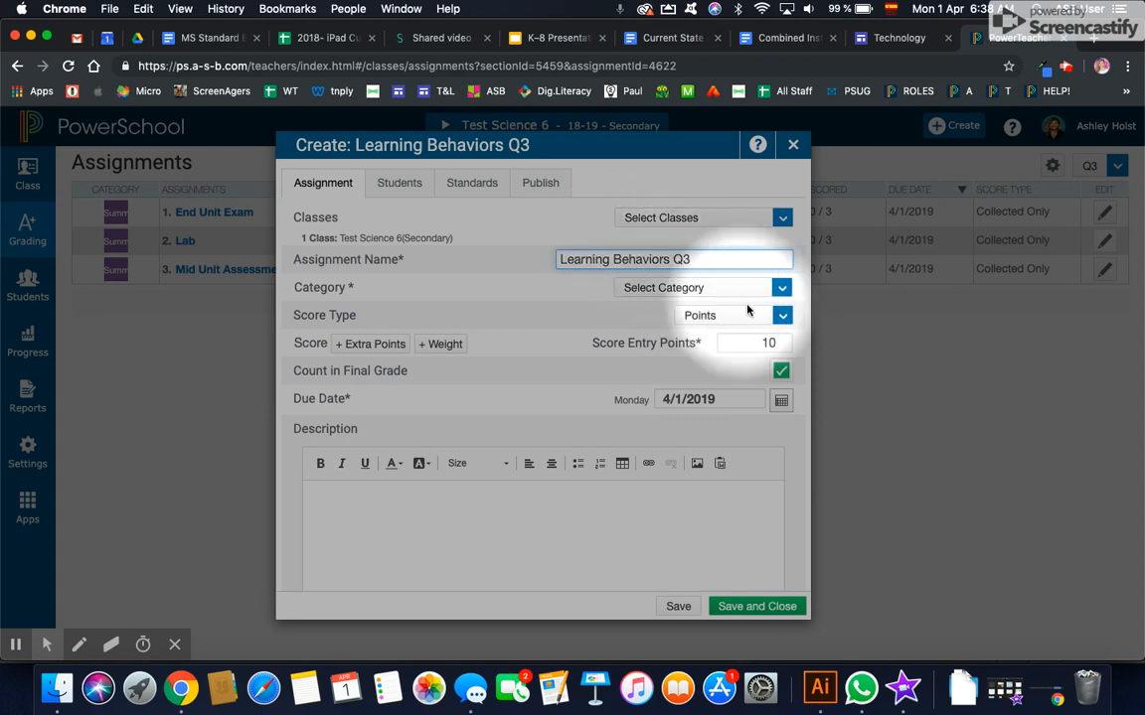
left_click(783, 288)
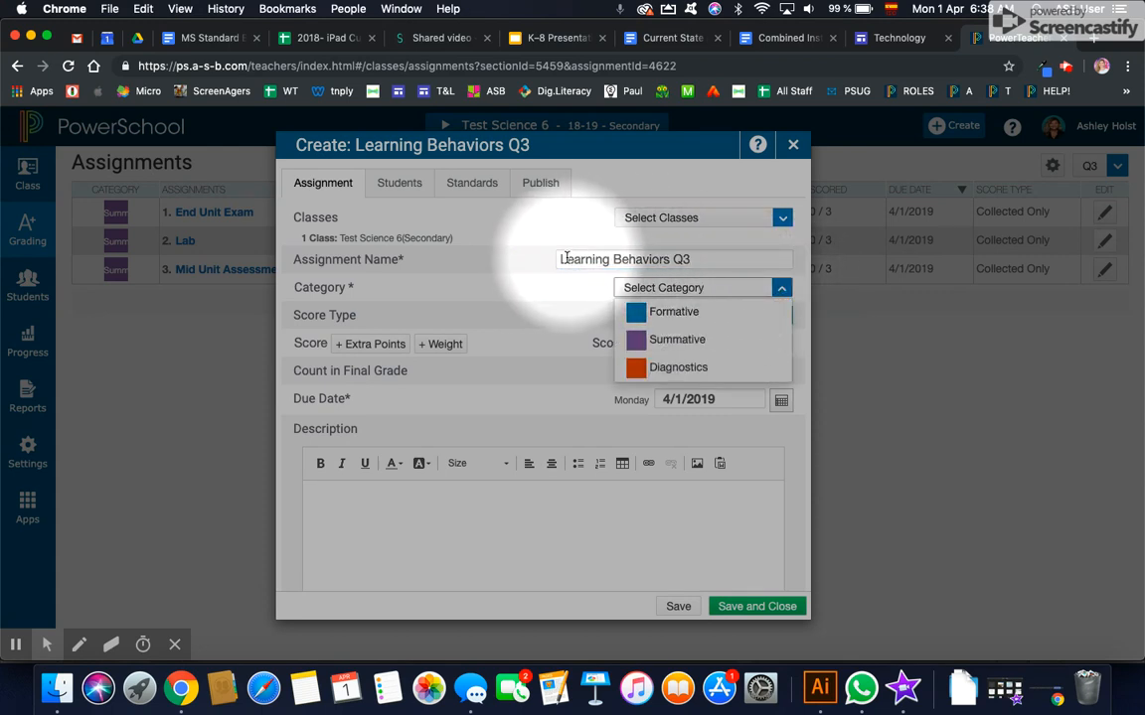
left_click(679, 340)
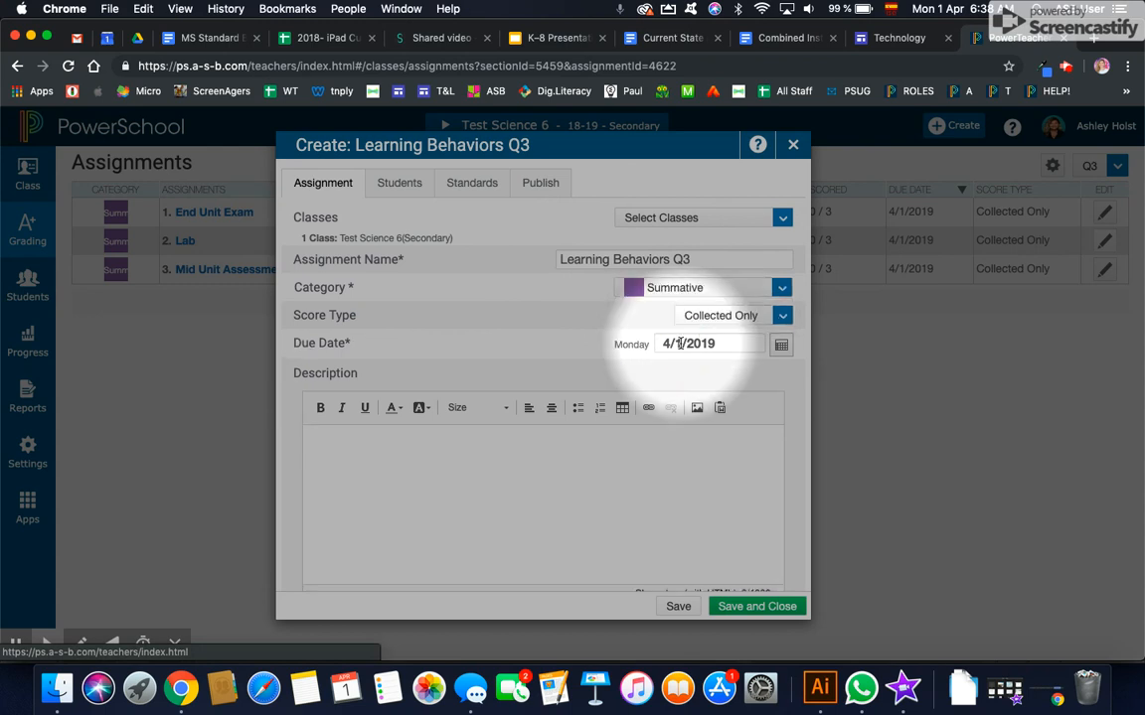
Align the assignment with standards MS.1.1.6 and MS.1.2.4, check the selected standards, and save it
left_click(469, 187)
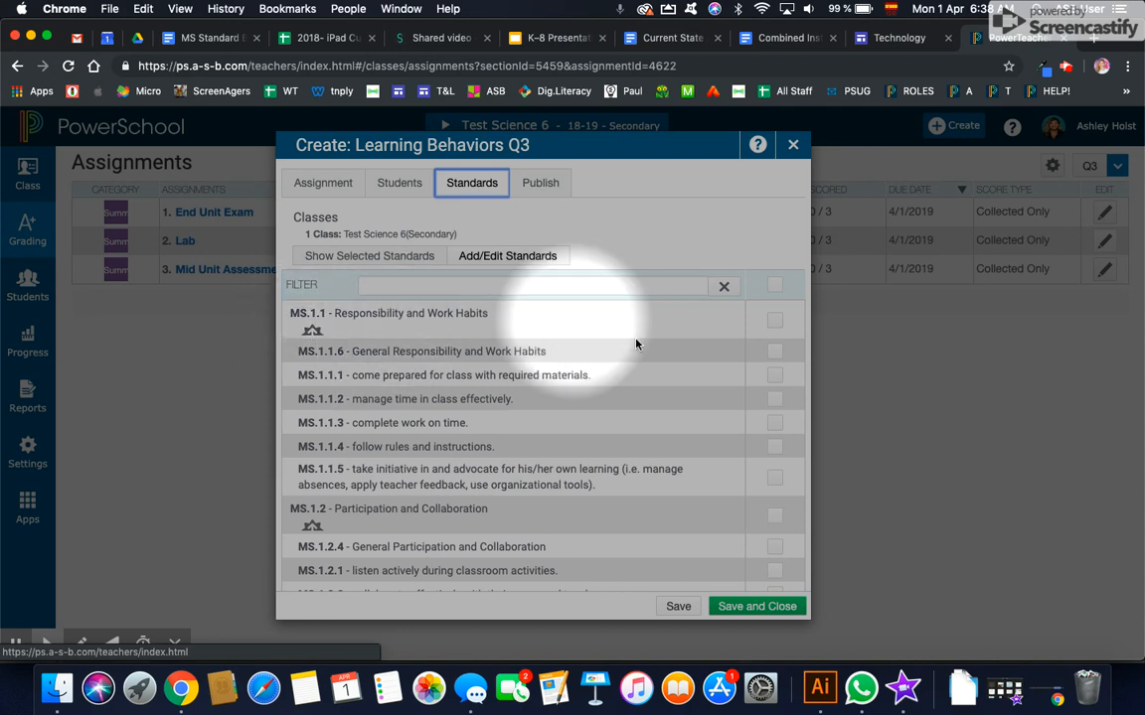
left_click(774, 353)
scroll(771, 362, "down", 3)
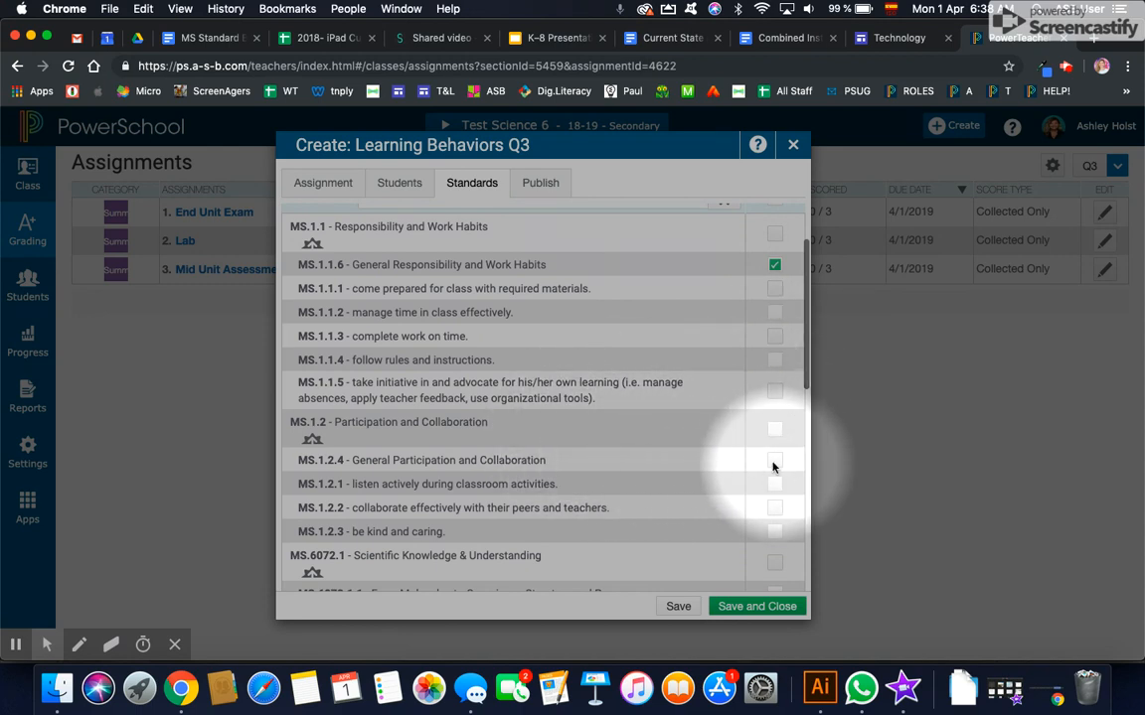
scroll(772, 462, "down", 5)
scroll(772, 462, "up", 7)
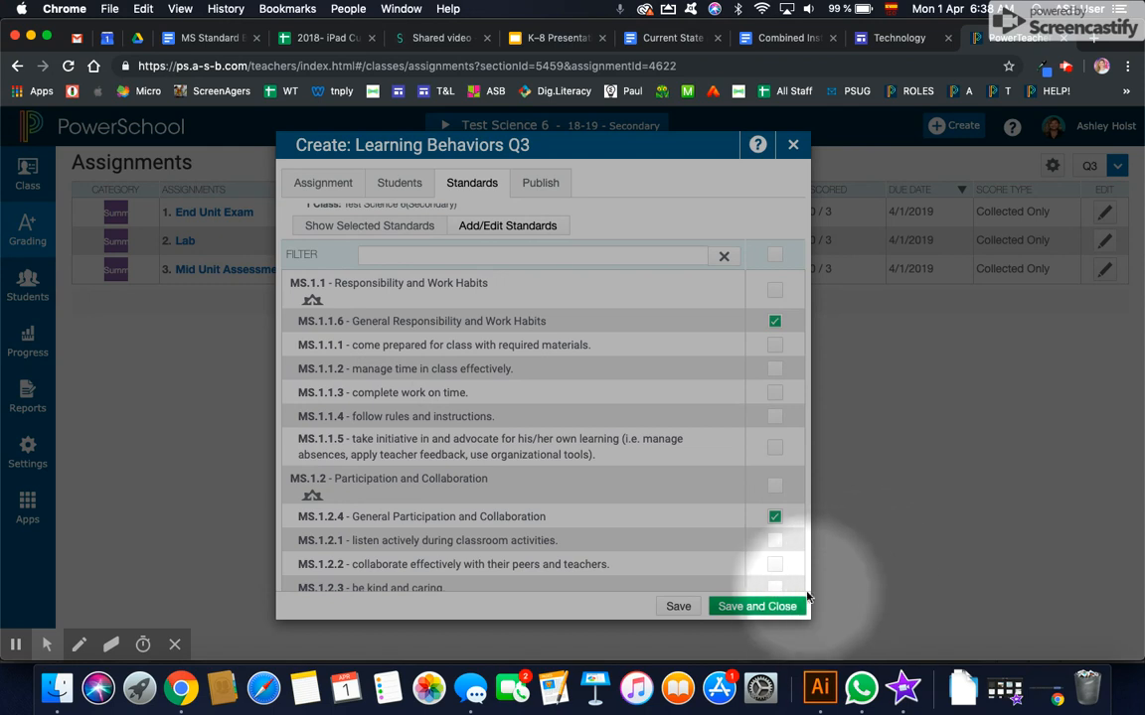
scroll(556, 288, "up", 1)
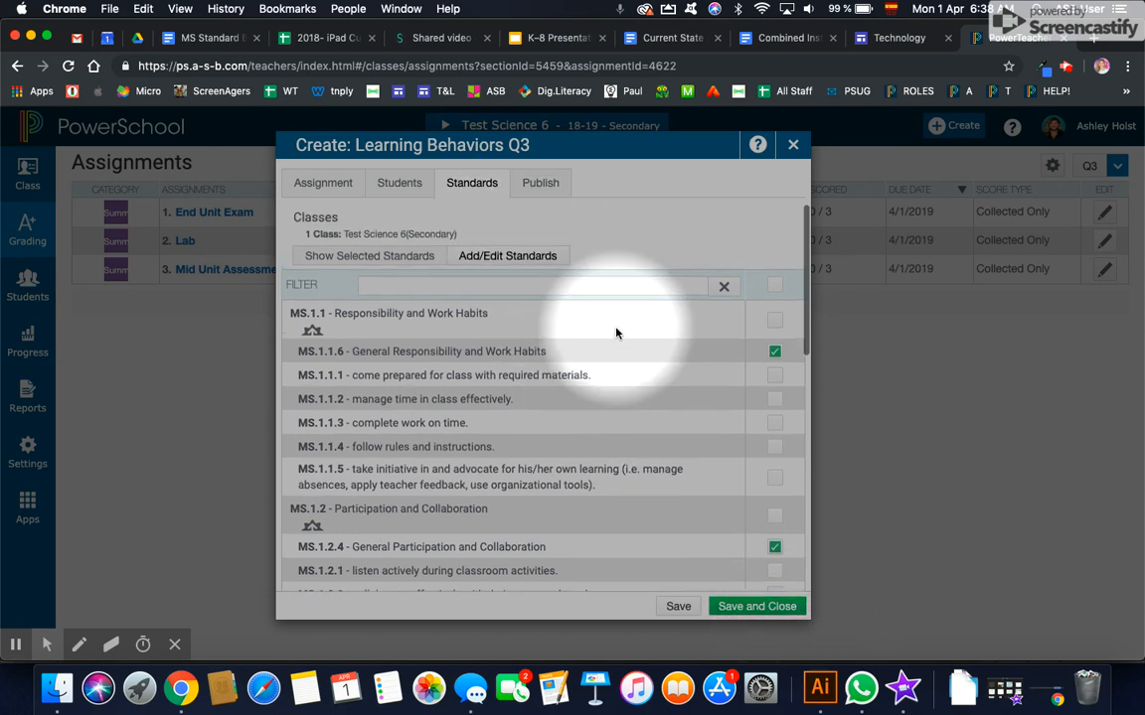
left_click(368, 257)
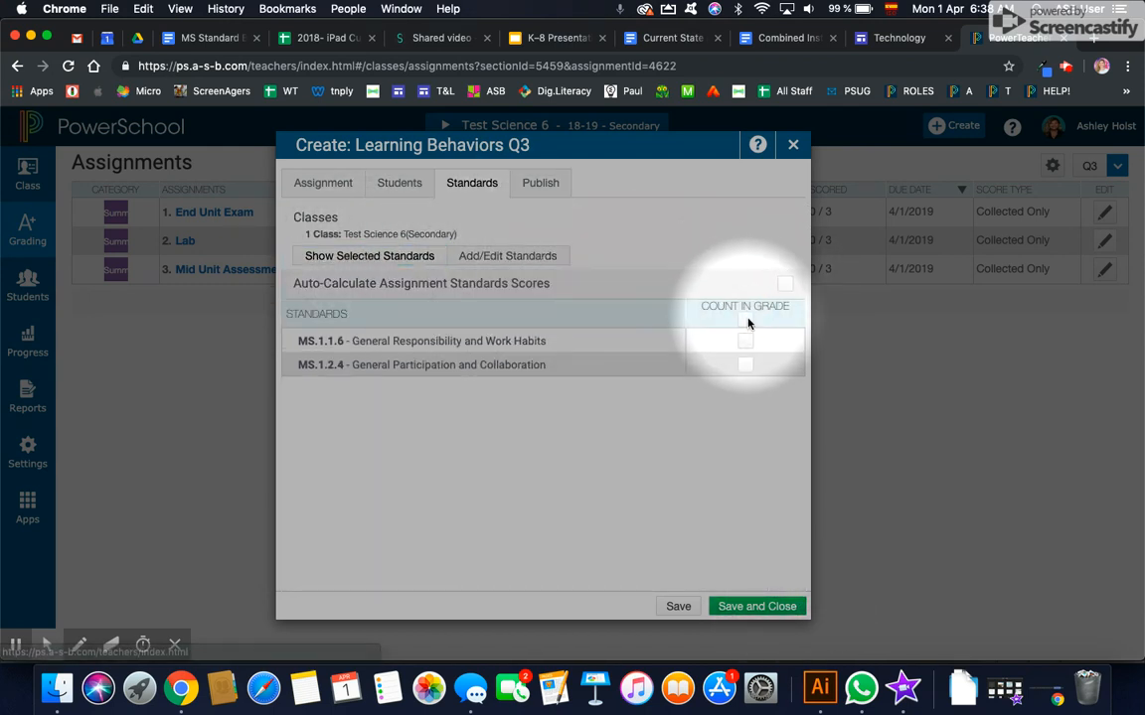
left_click(743, 606)
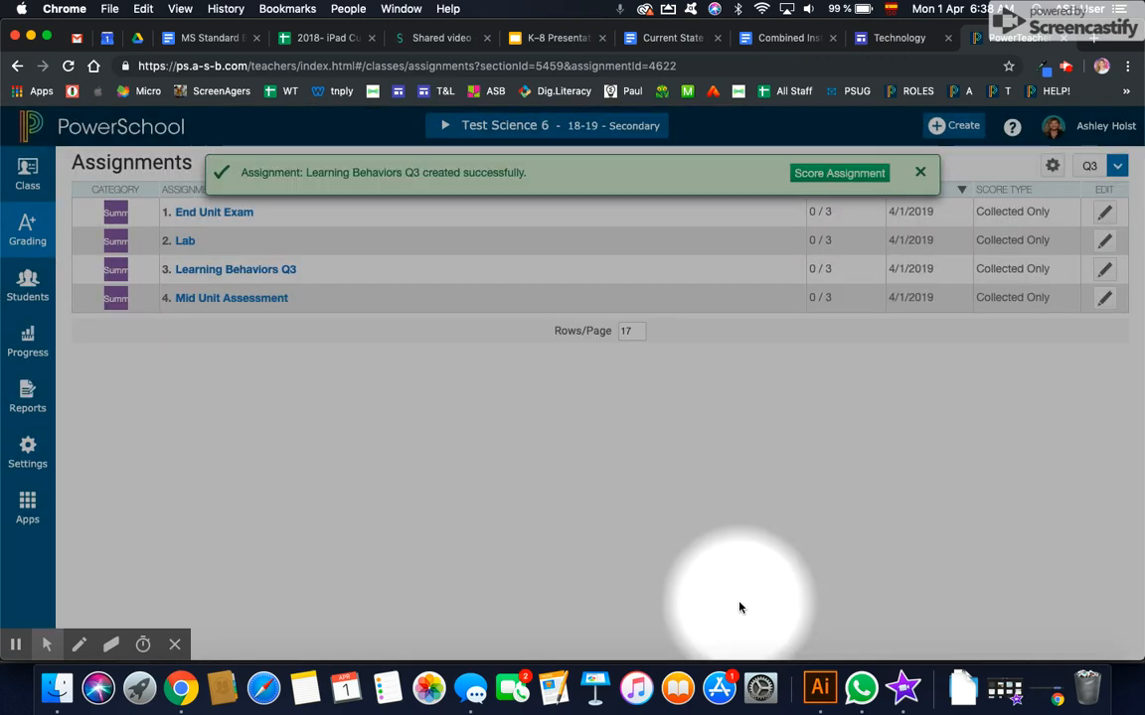
Open Learning Behaviors Q3 for scoring and fill the MS.1.1.6 column with a score of 3 for every student
left_click(226, 271)
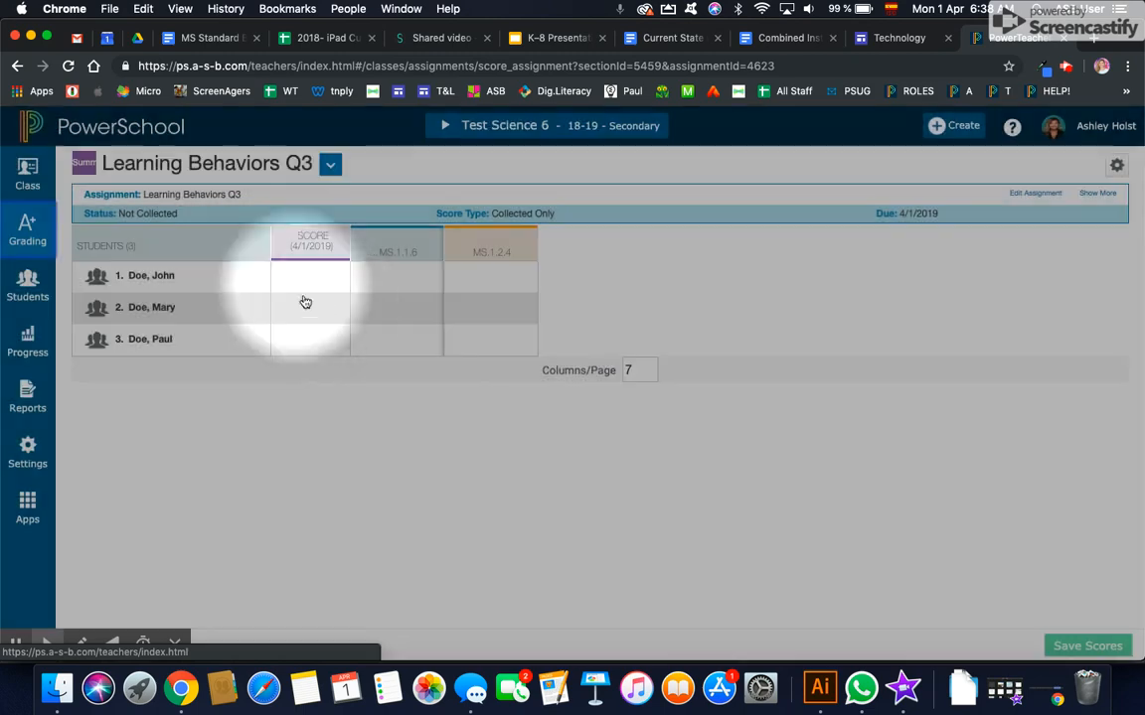
left_click(377, 282)
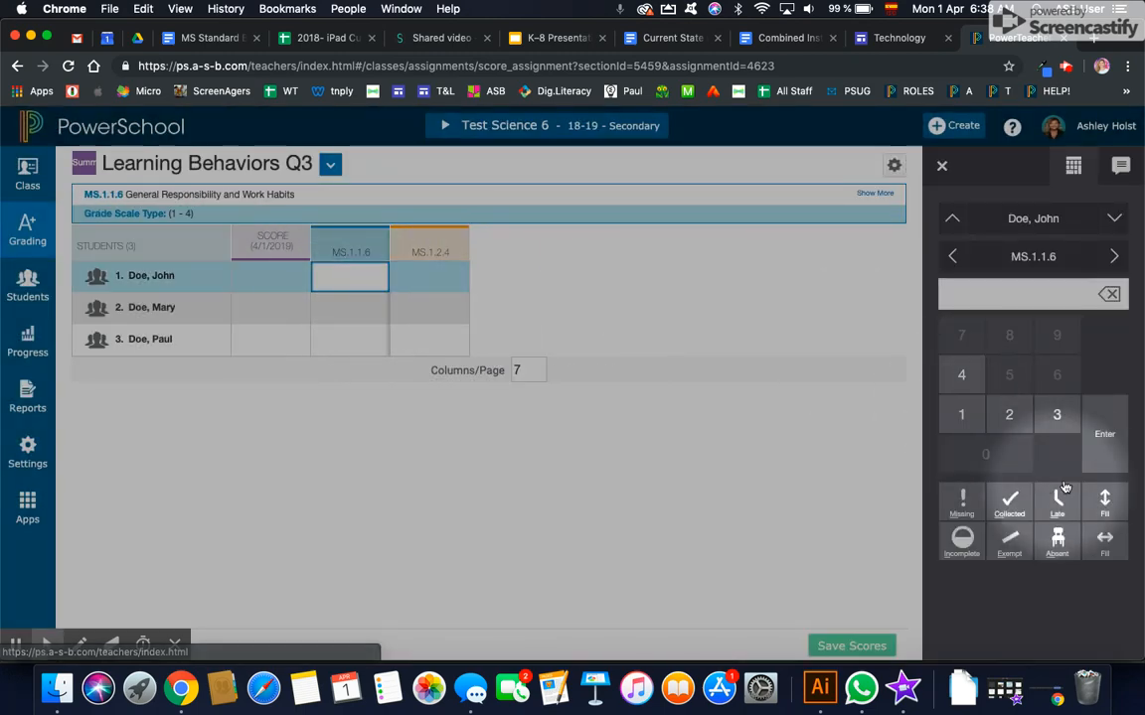
left_click(1104, 502)
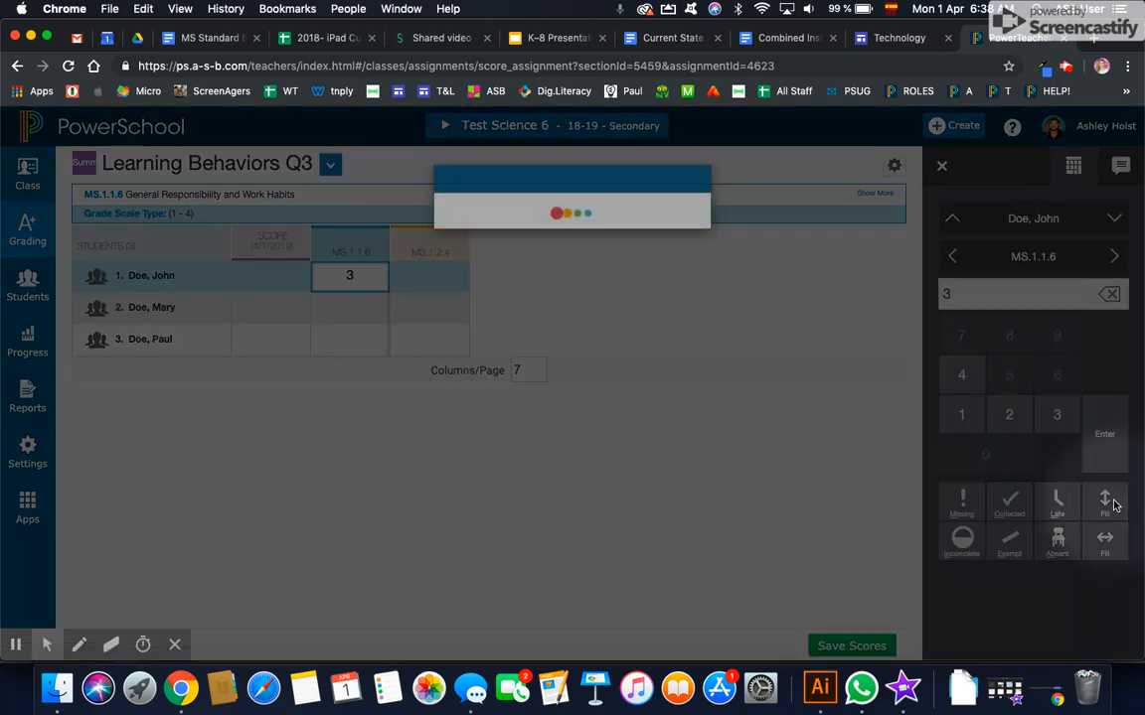
left_click(688, 263)
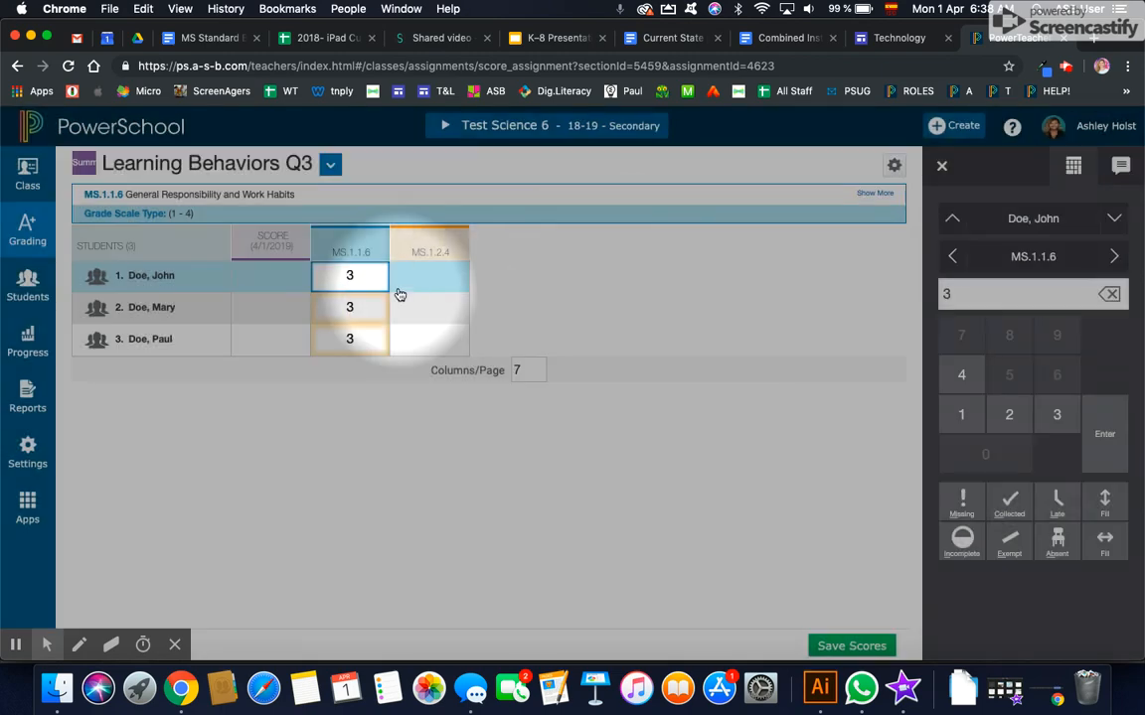
Fill the MS.1.2.4 column with a score of 3 for every student and save the scores
left_click(418, 274)
left_click(1057, 415)
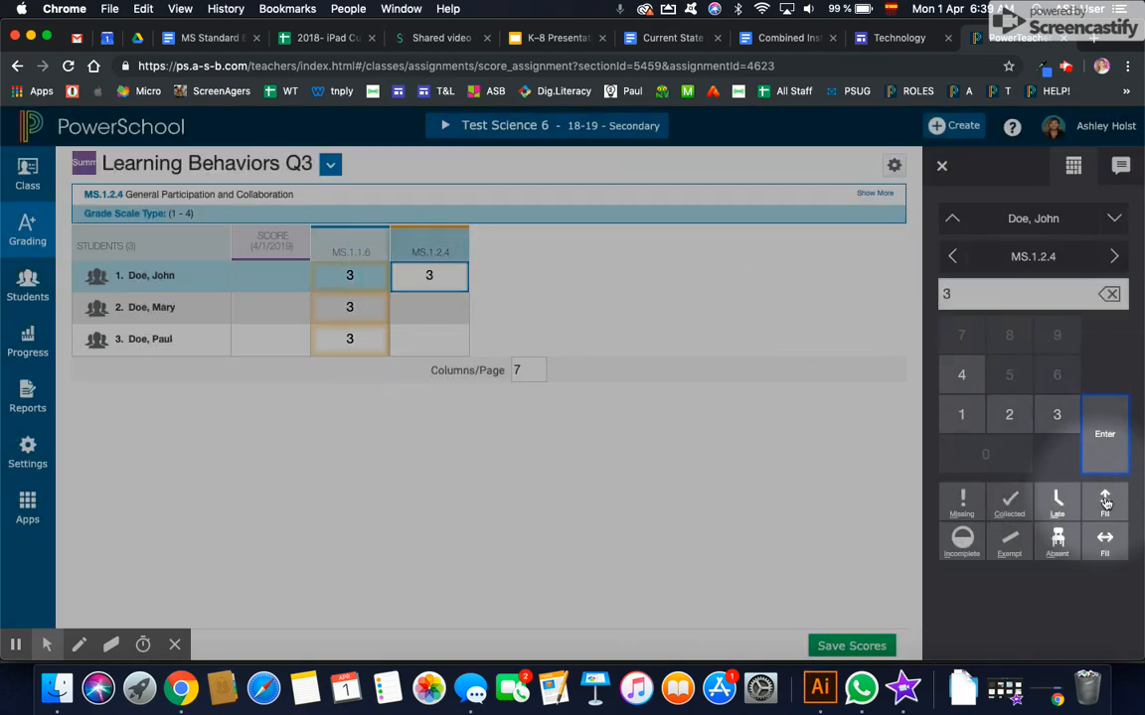
left_click(1104, 502)
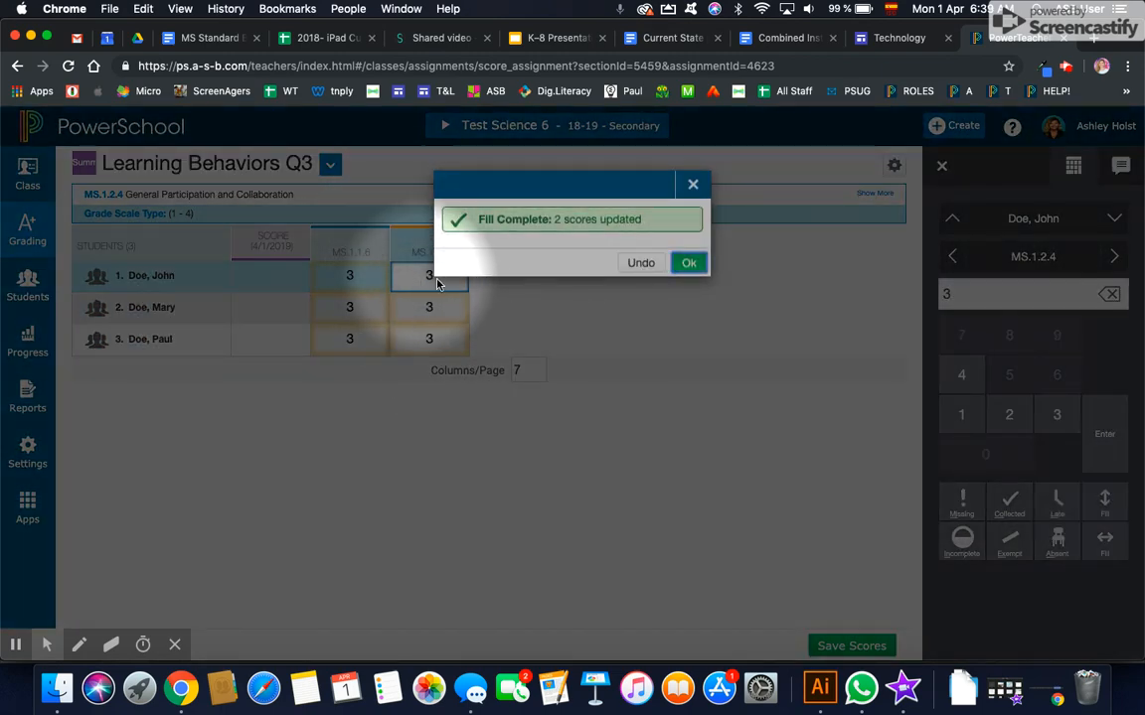
left_click(690, 264)
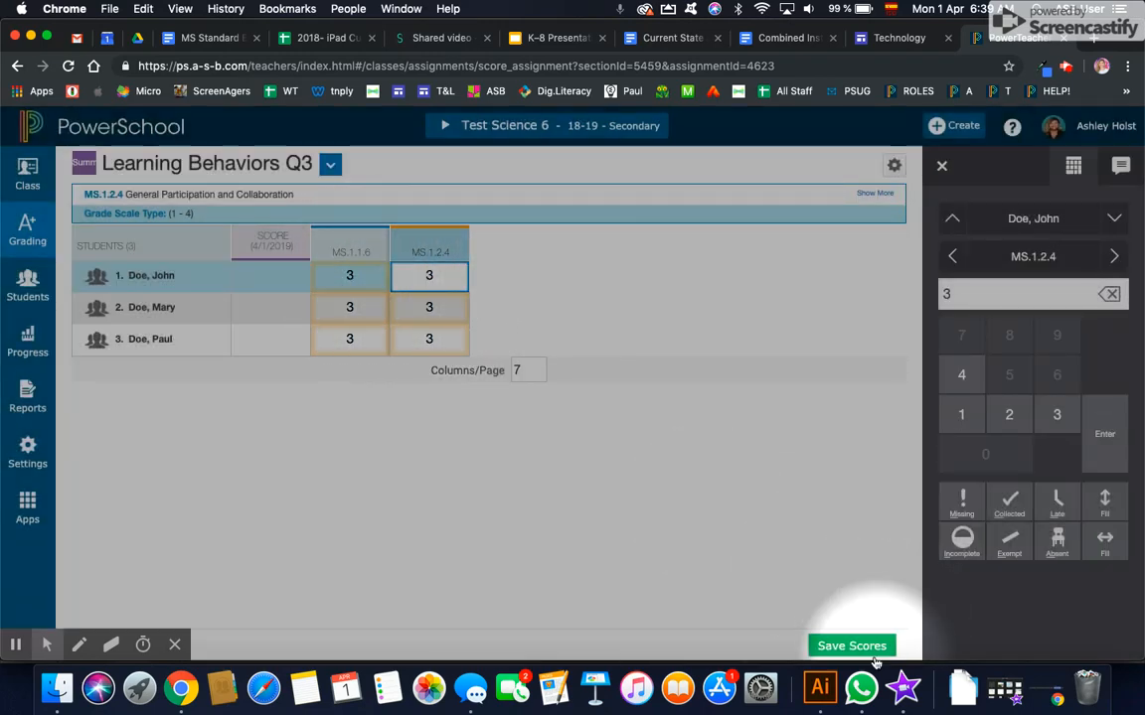
left_click(874, 648)
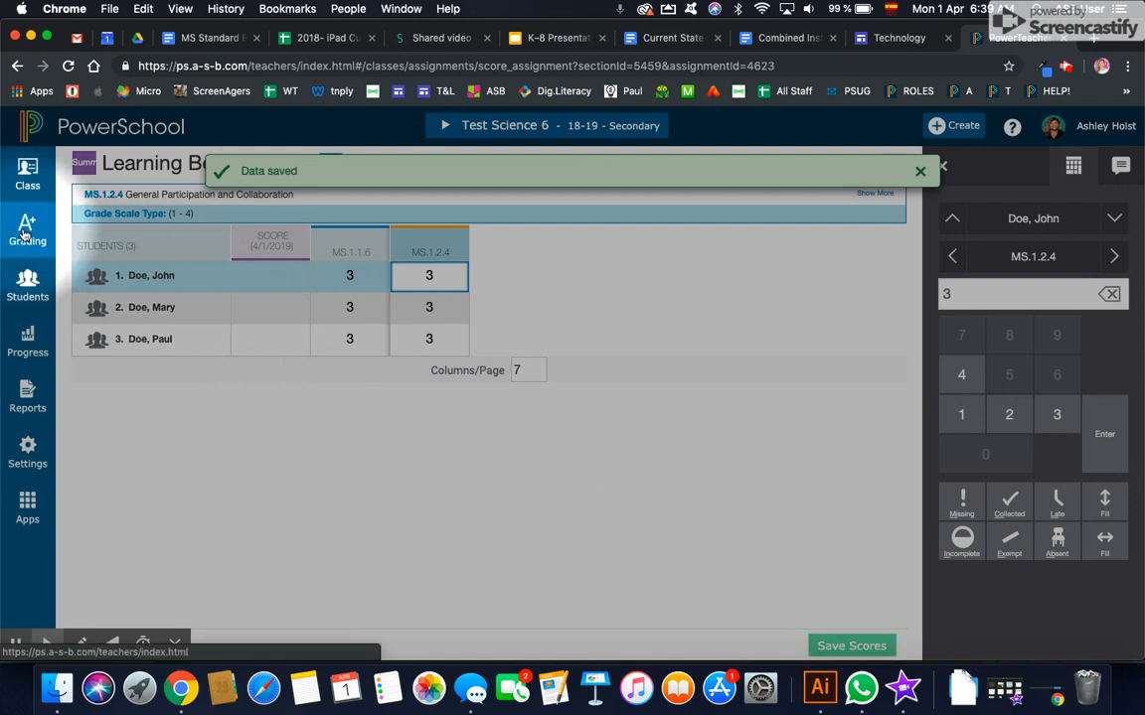
In the Q3 standards grades, check the second student's MS.1.1.3 assignment graph, override that grade with 4, and save
left_click(26, 233)
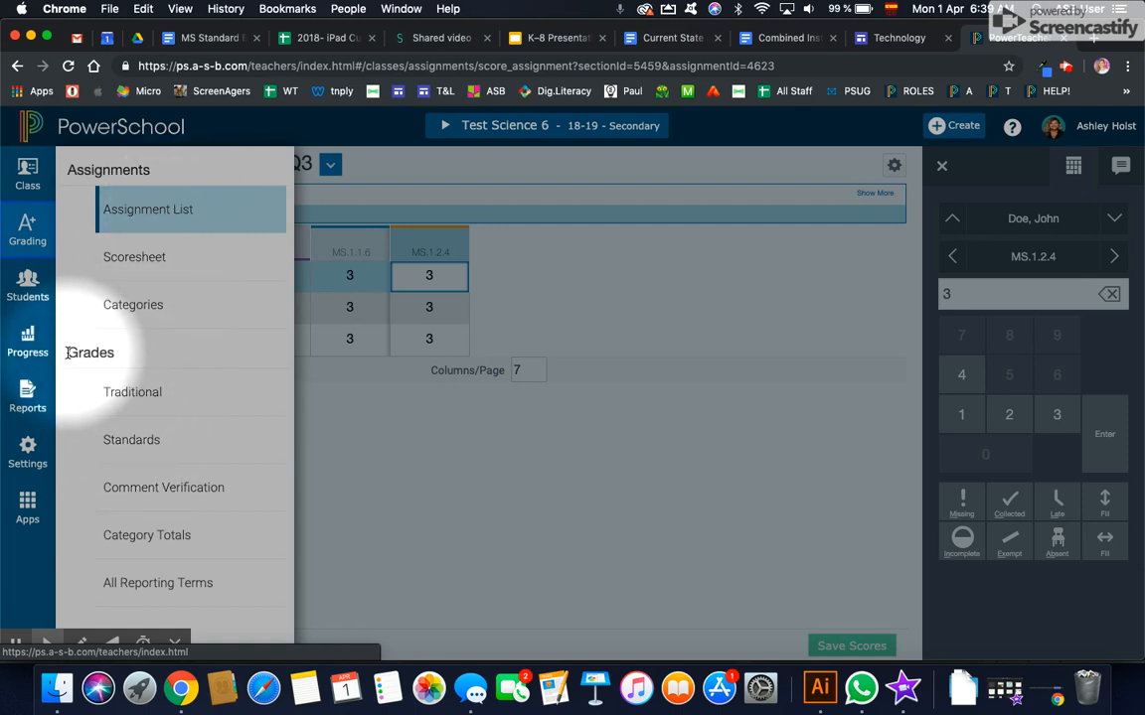
left_click(132, 443)
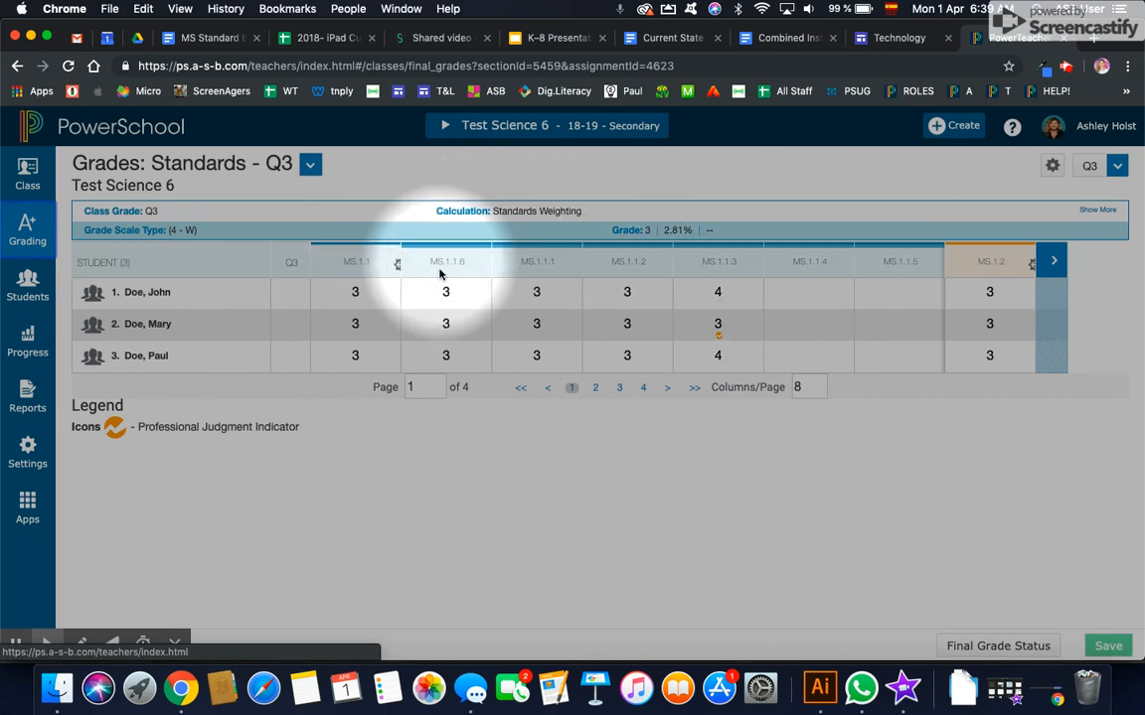
left_click(728, 334)
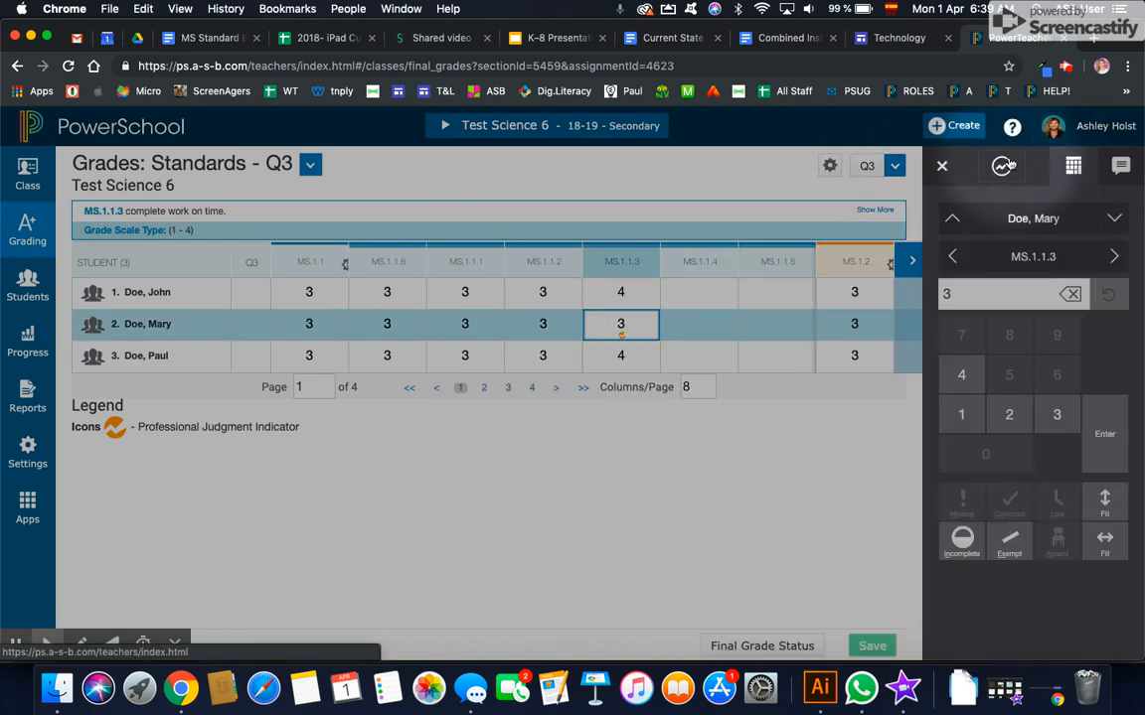
left_click(1001, 165)
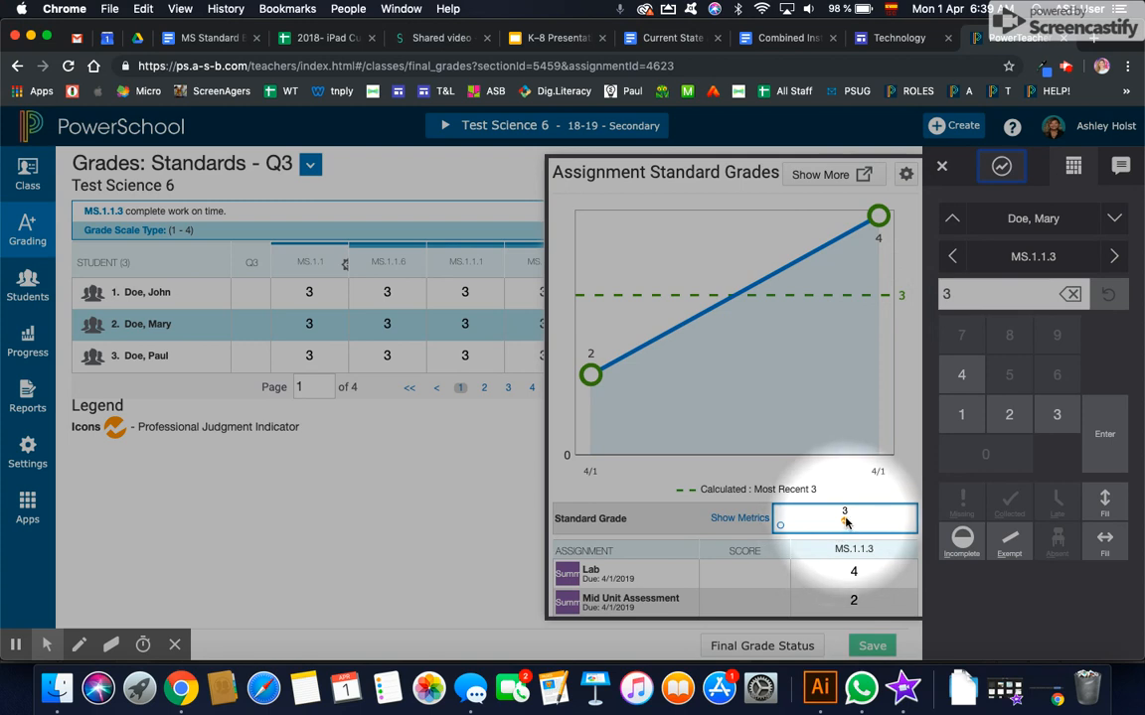
left_click(961, 383)
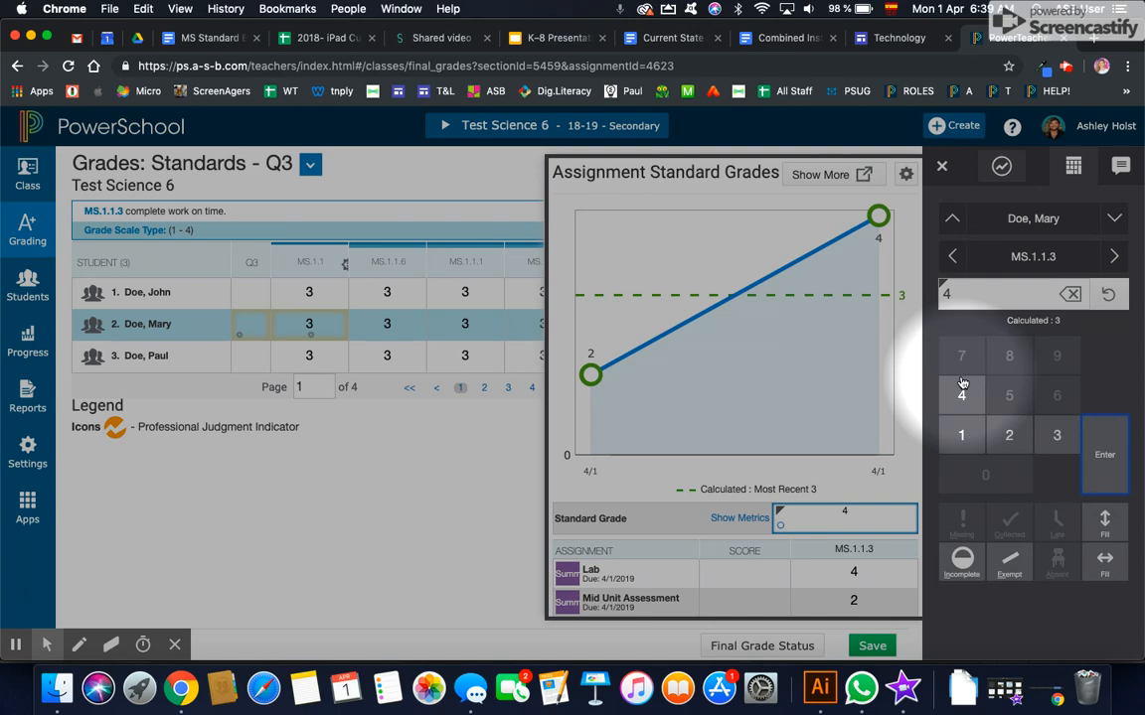
left_click(870, 646)
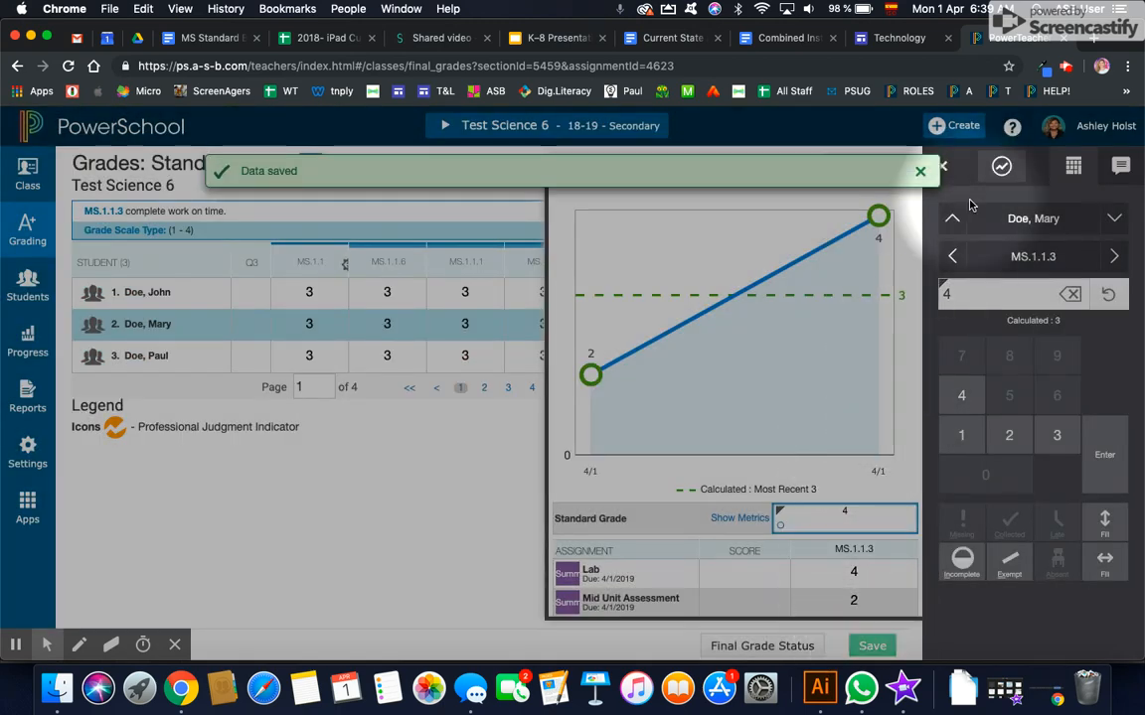
left_click(922, 171)
left_click(943, 167)
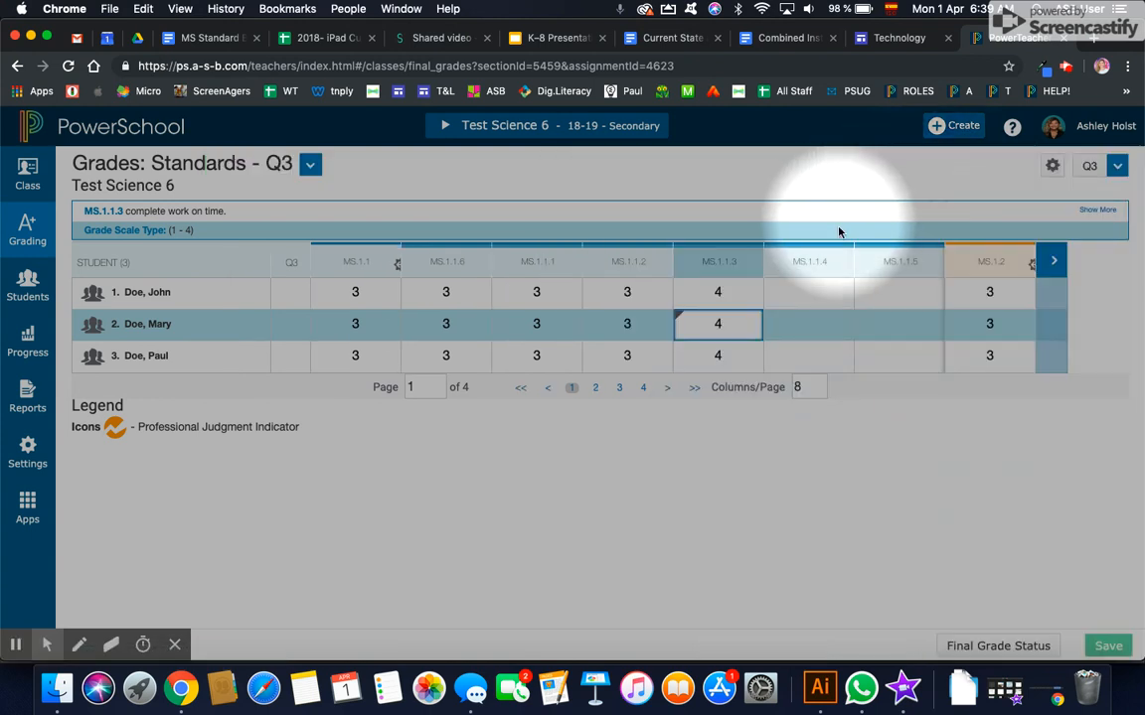
Review the class's Q3 grades for all the remaining standards, from MS.1.2.4 through MS.6072.4.2
left_click(1050, 264)
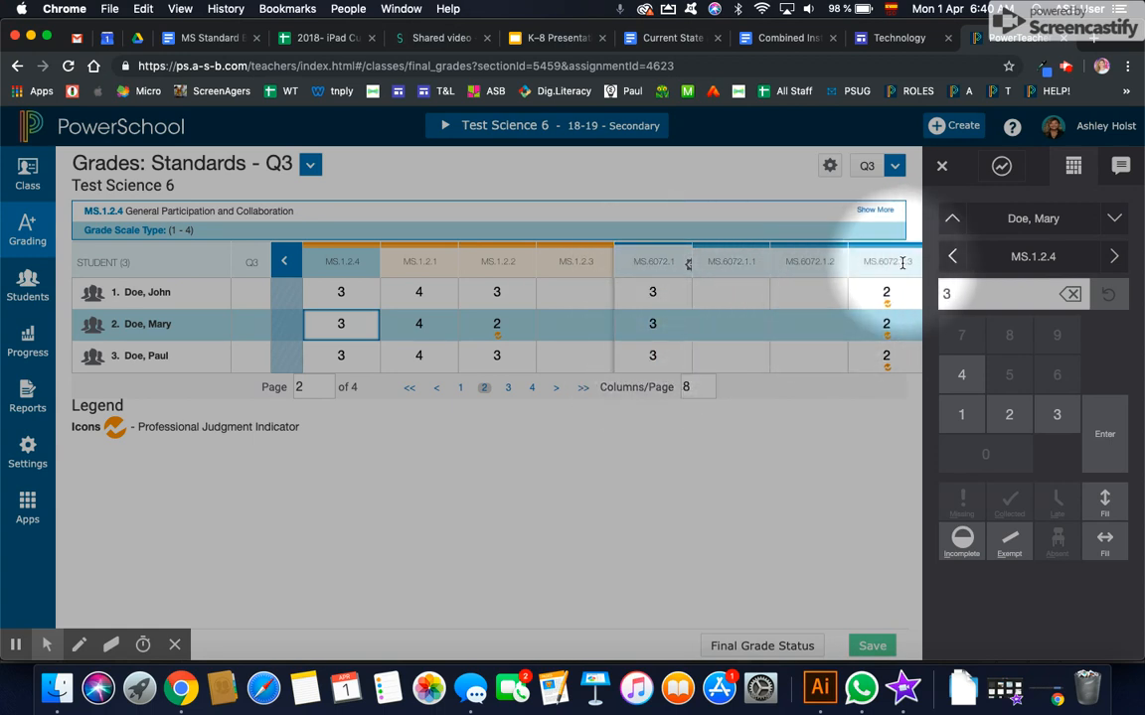
left_click(685, 290)
key("Right")
key("Right")
key("Right")
key("Right")
key("Right")
key("Right")
key("Right")
key("Right")
key("Right")
key("Right")
key("Right")
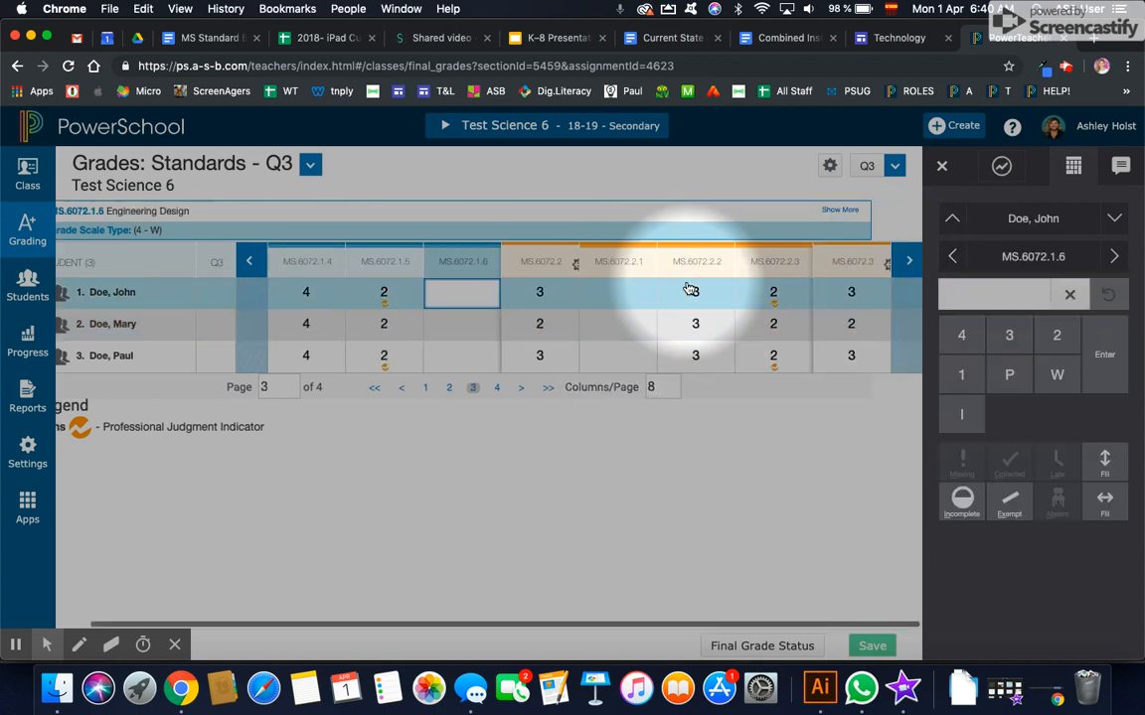
key("Right")
key("Right")
key("Right")
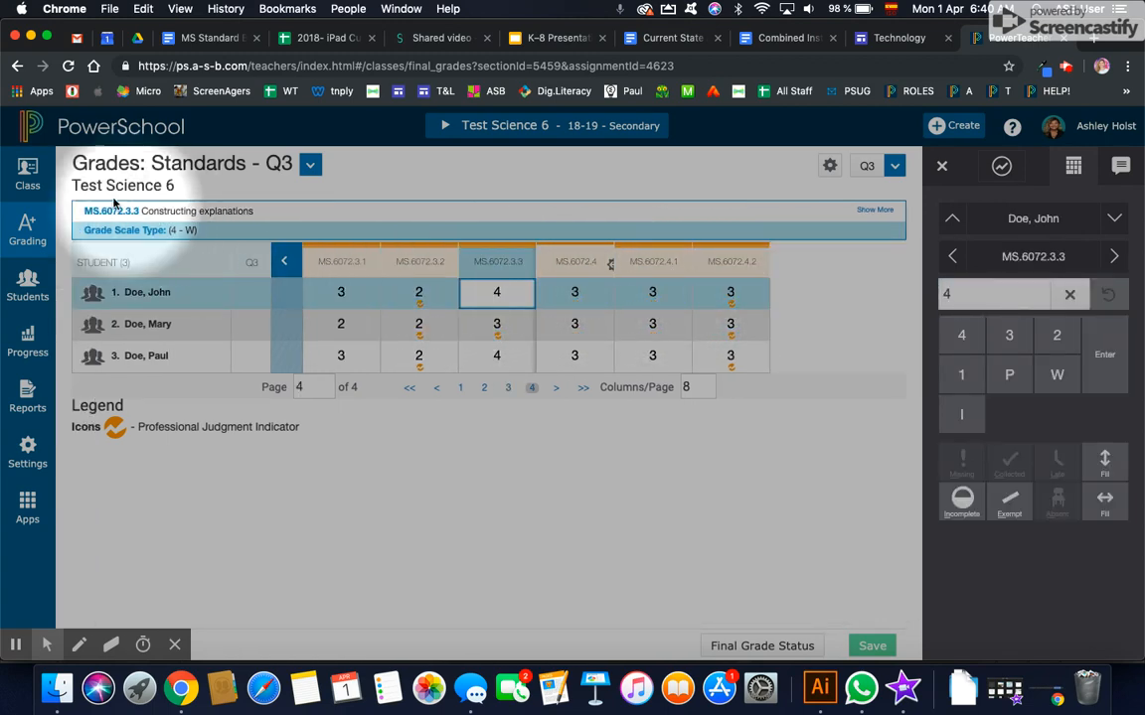
left_click(28, 225)
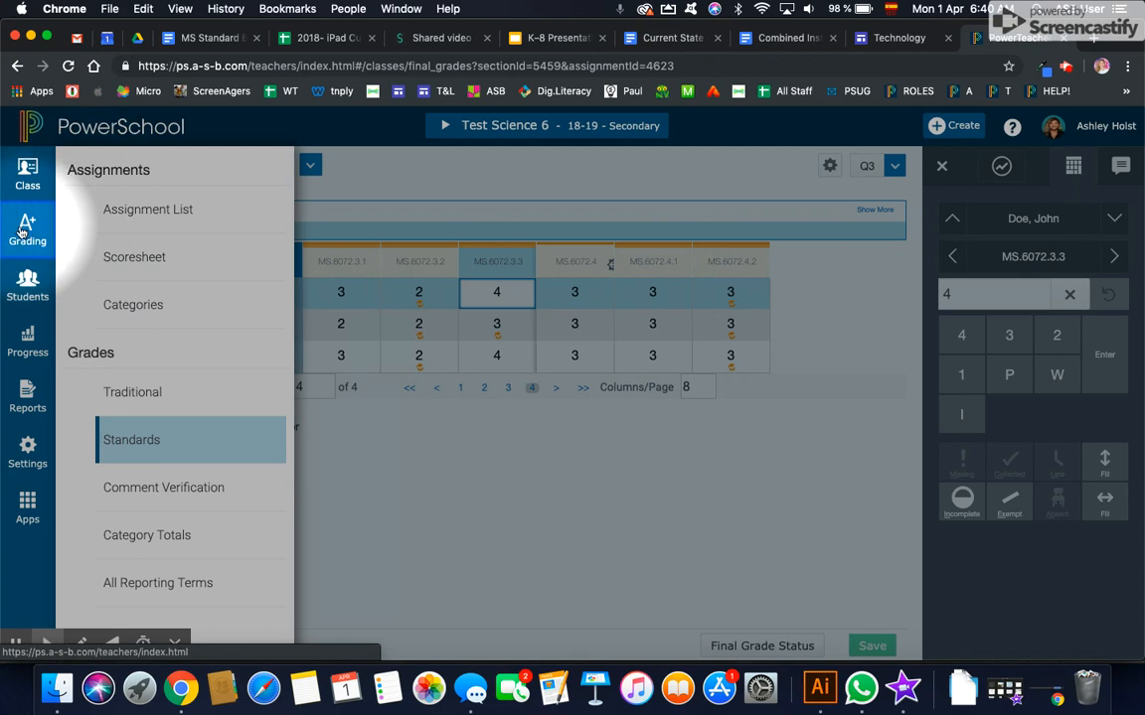
left_click(555, 485)
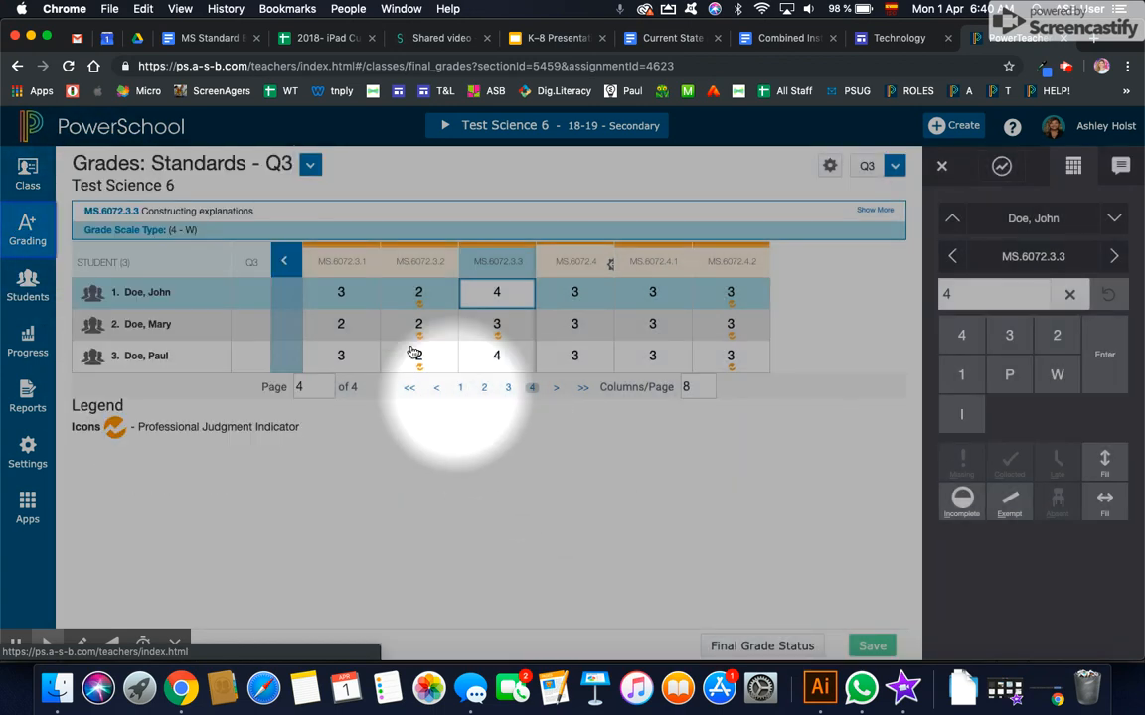
Switch to the MS Standard Based Grading Tips & Guidelines document, highlight the generic comment requirement, and return to PowerSchool
left_click(213, 37)
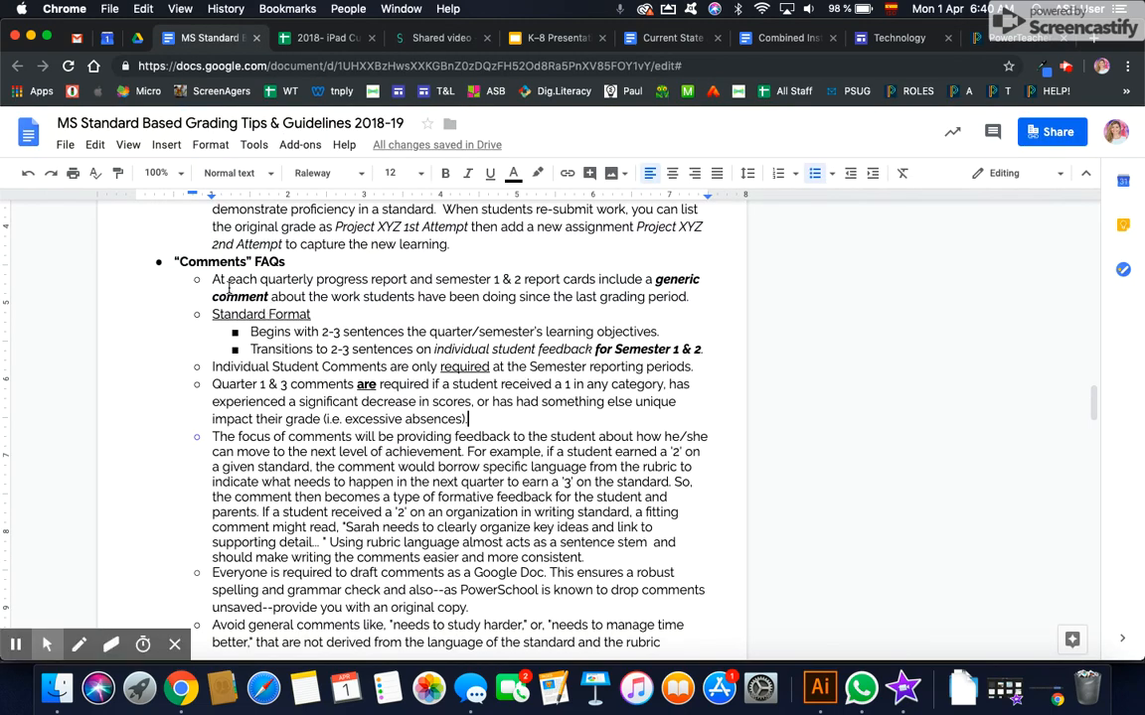
left_click_drag(656, 279, 664, 296)
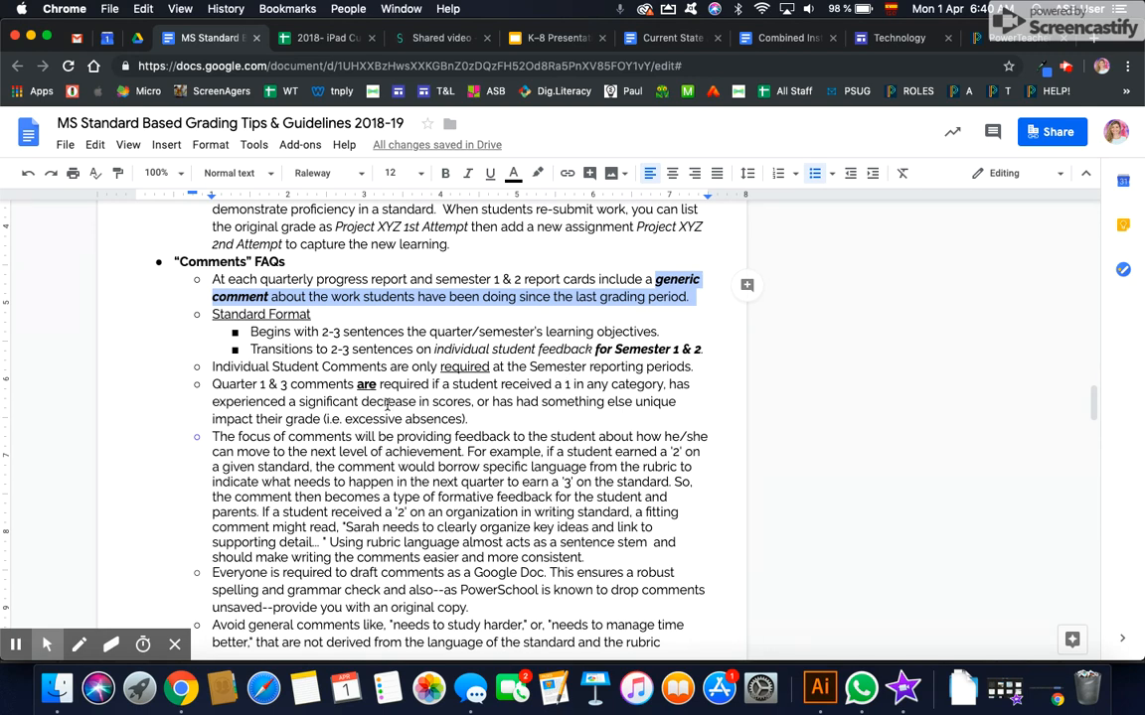
left_click(1037, 40)
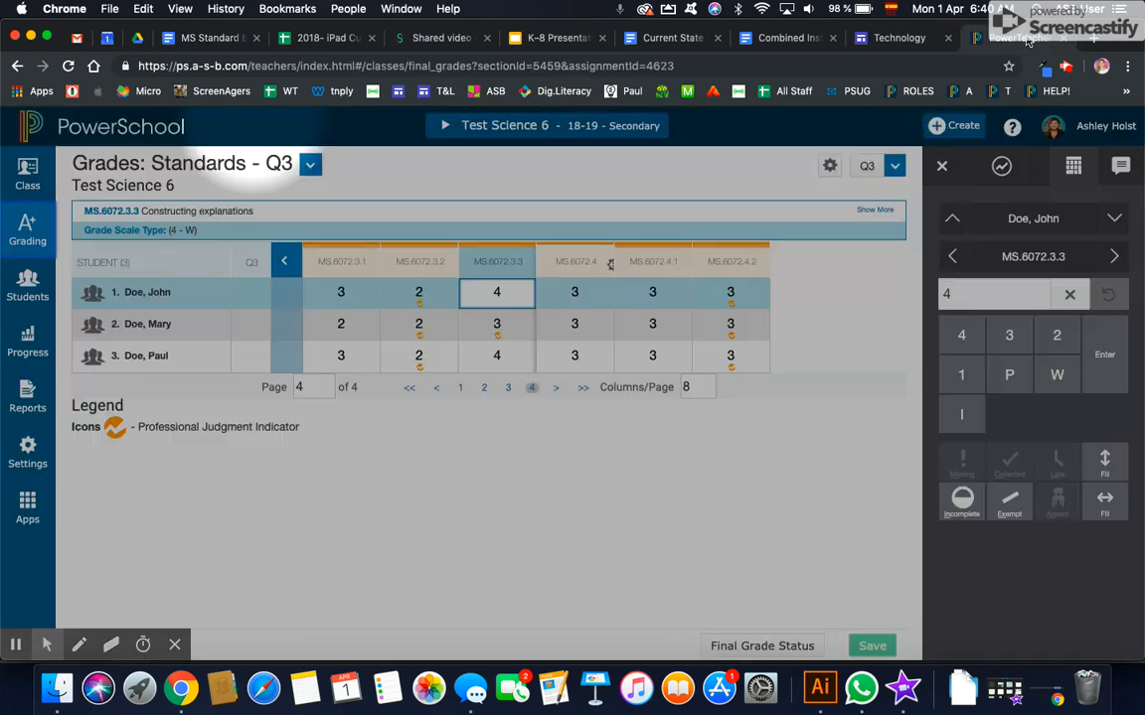
Go back to the first standards columns and enter the comment "In this quarter...." on the first student's overall Q3 grade
left_click(288, 261)
left_click(289, 262)
left_click(293, 261)
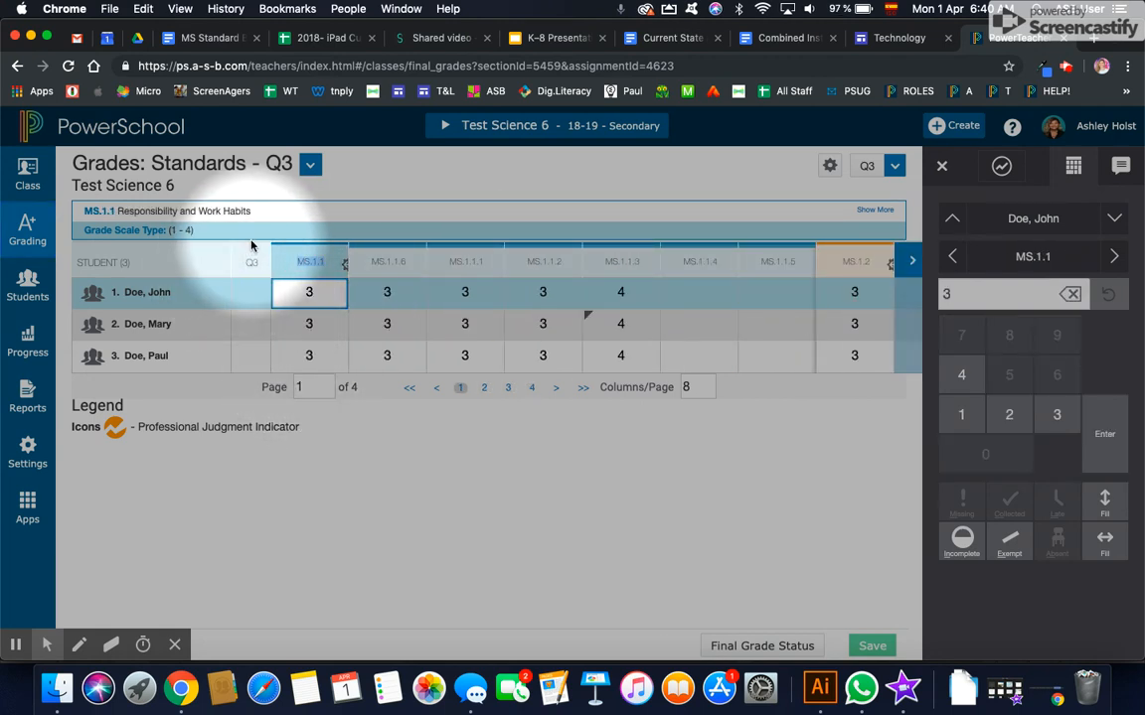
left_click(251, 291)
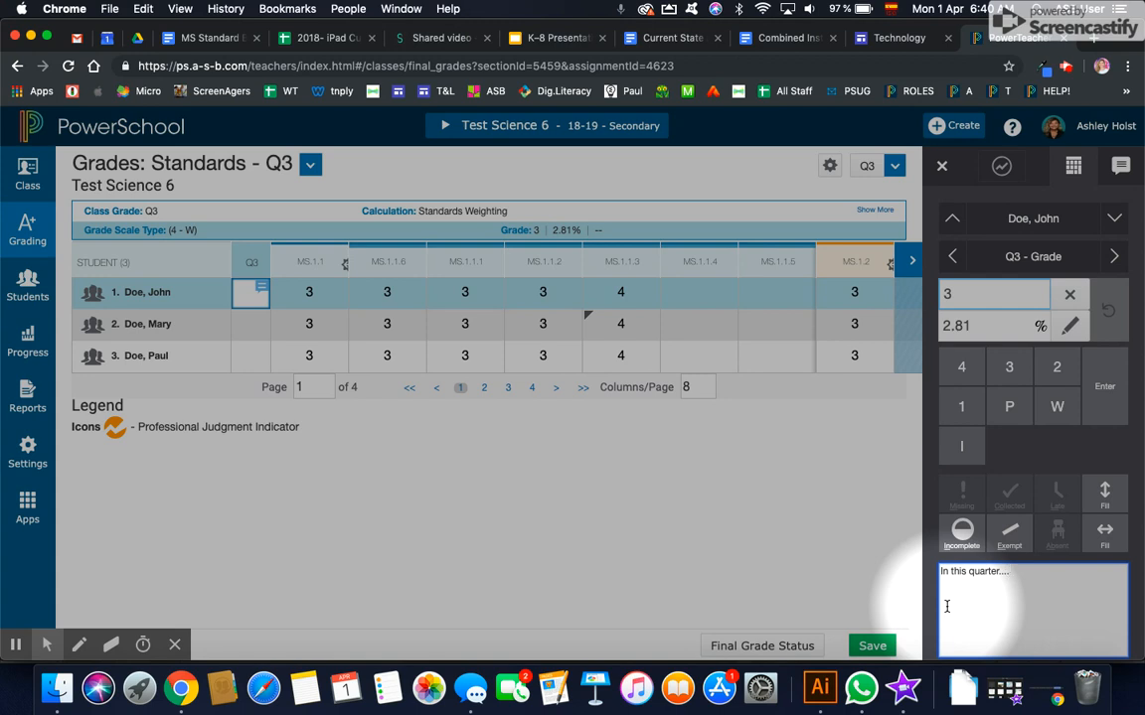
Fill only the comment from the first student's Q3 grade down to the rest of the class
left_click(1112, 490)
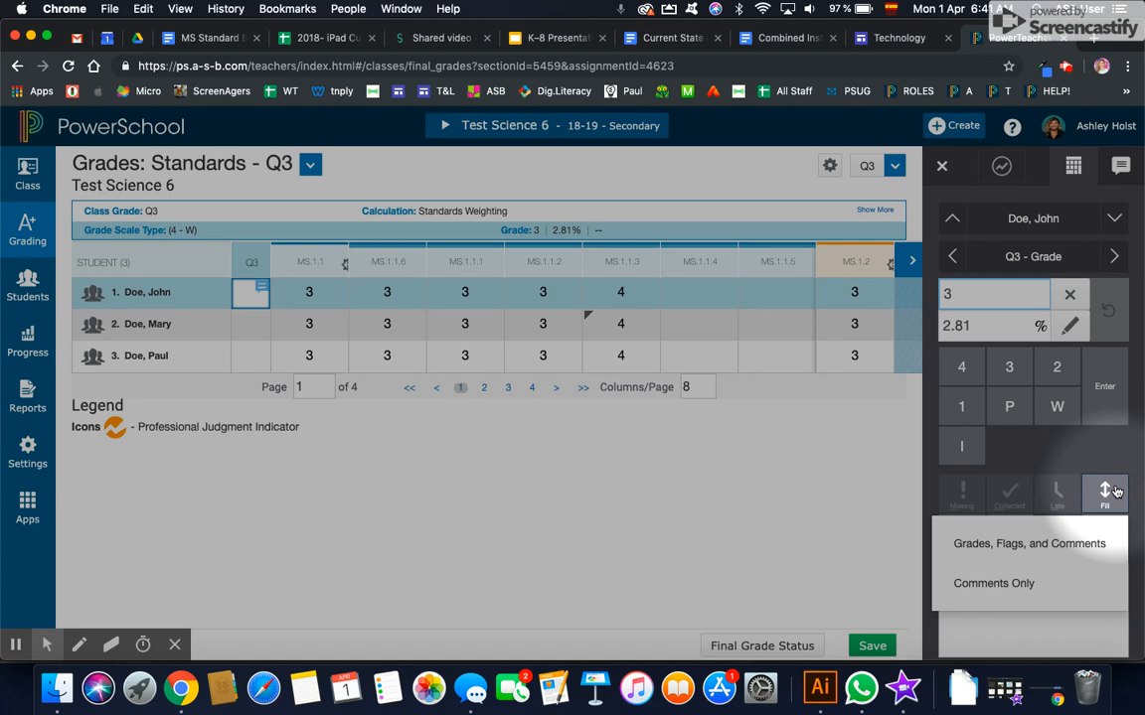
left_click(1002, 581)
left_click(686, 261)
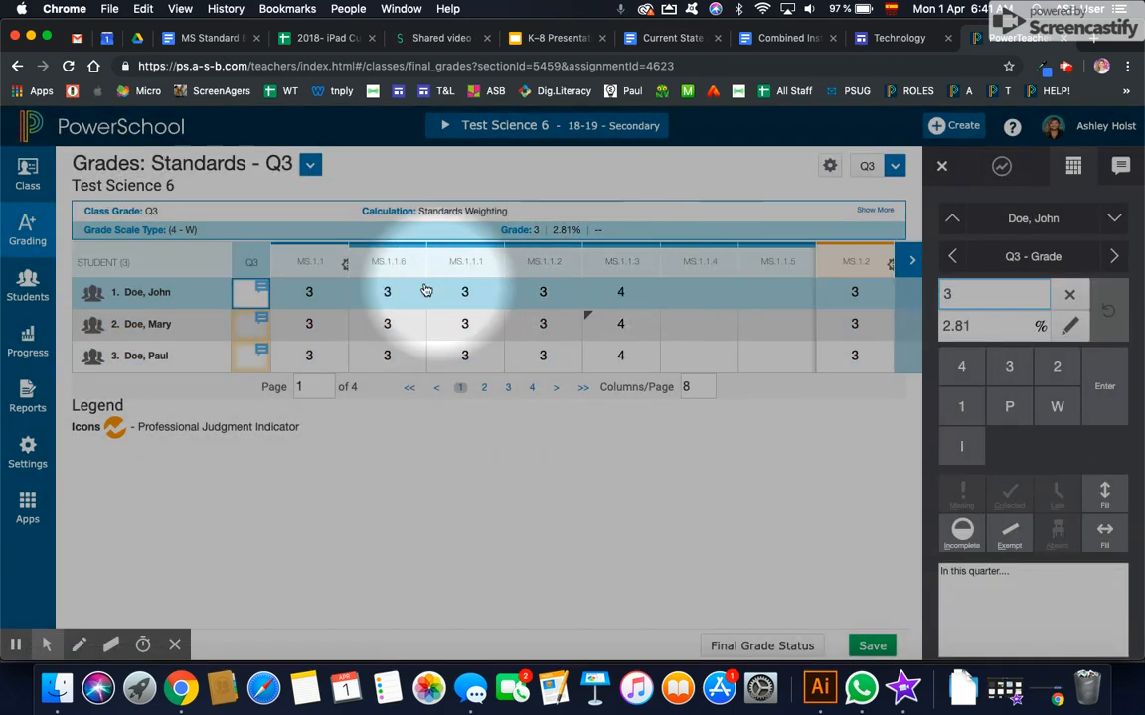
Check the filled comment on the second student's Q3 grade and look over the standards from MS.1.2.4 through MS.6072.1.3
left_click(246, 327)
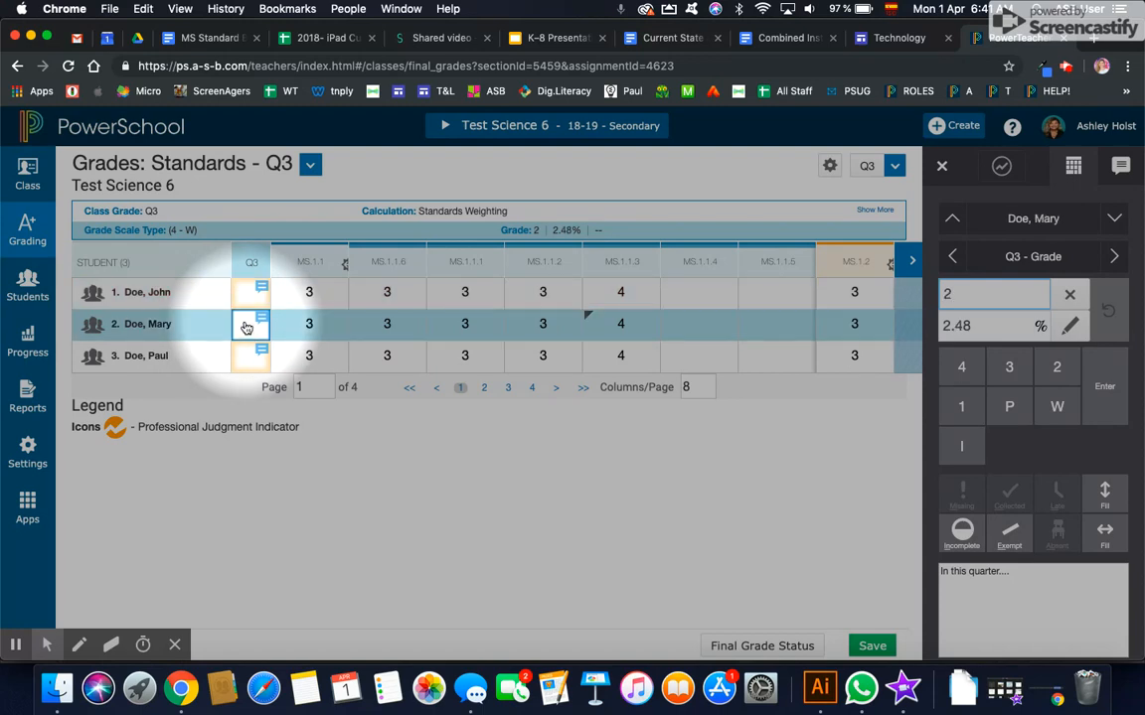
left_click(911, 260)
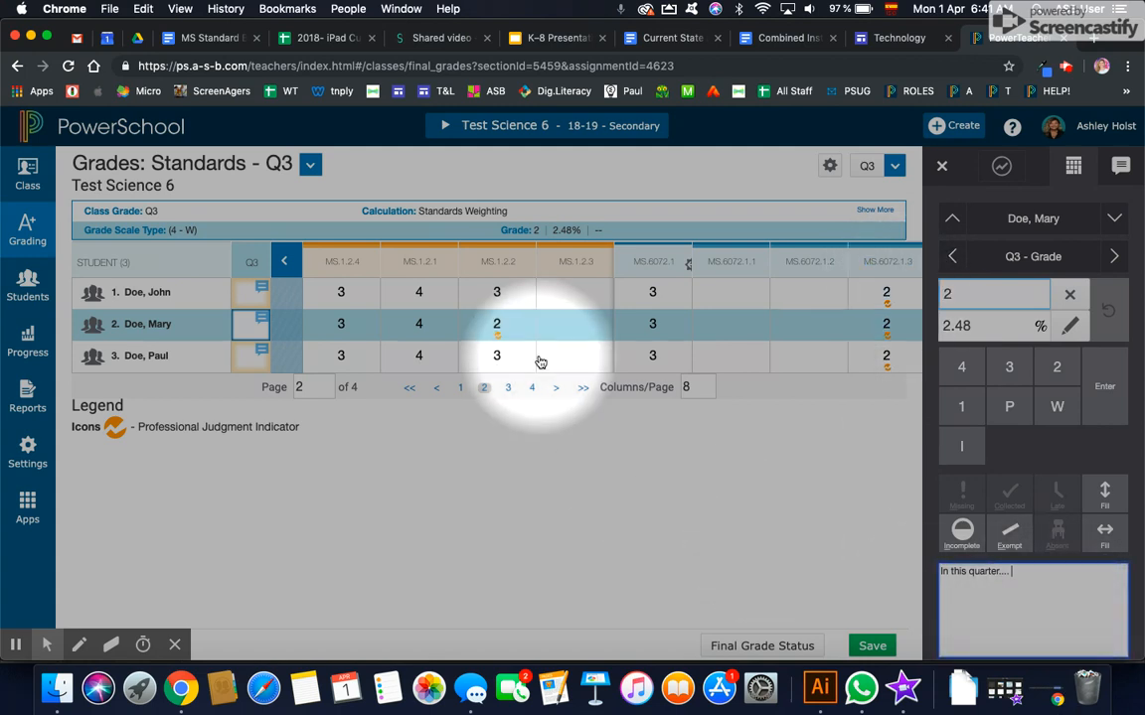
left_click(286, 264)
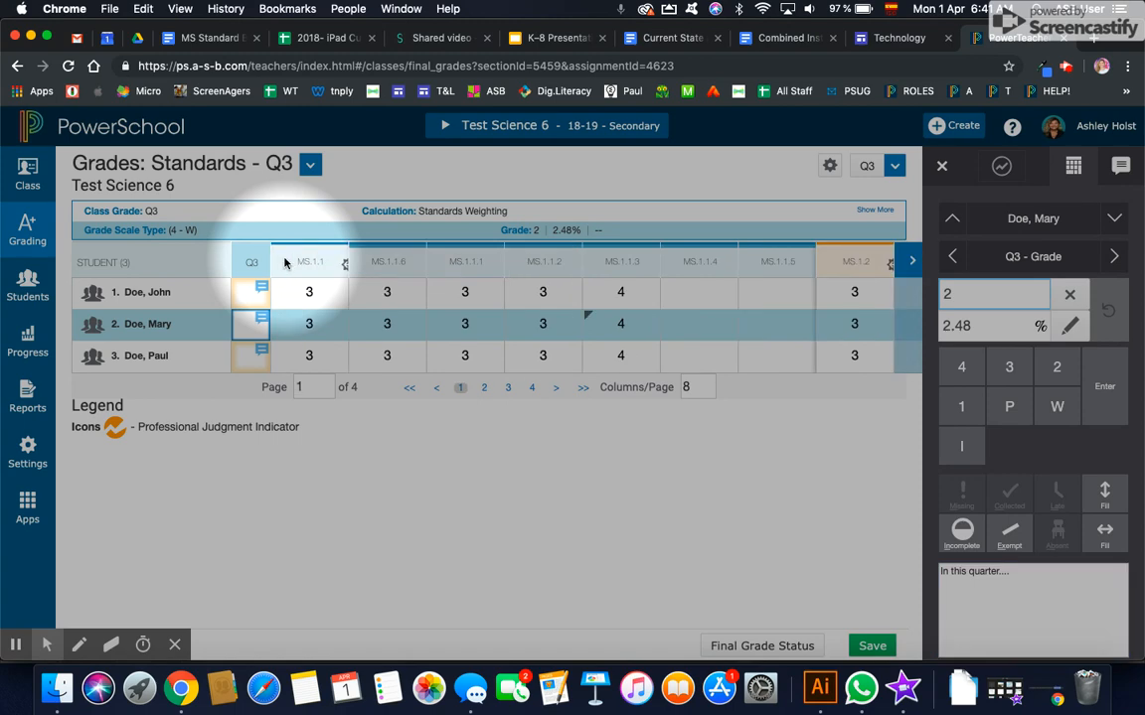
Leave the Q3 standards grades for the assignment list, saving the unsaved comment changes
left_click(25, 217)
left_click(138, 204)
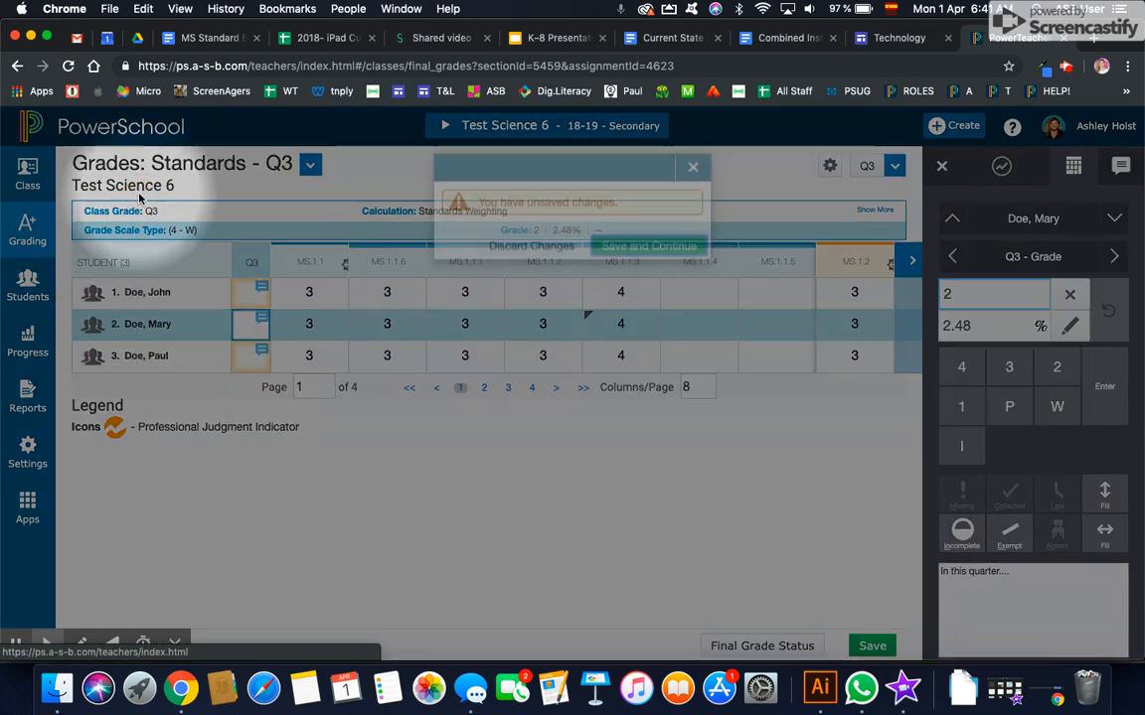
left_click(691, 266)
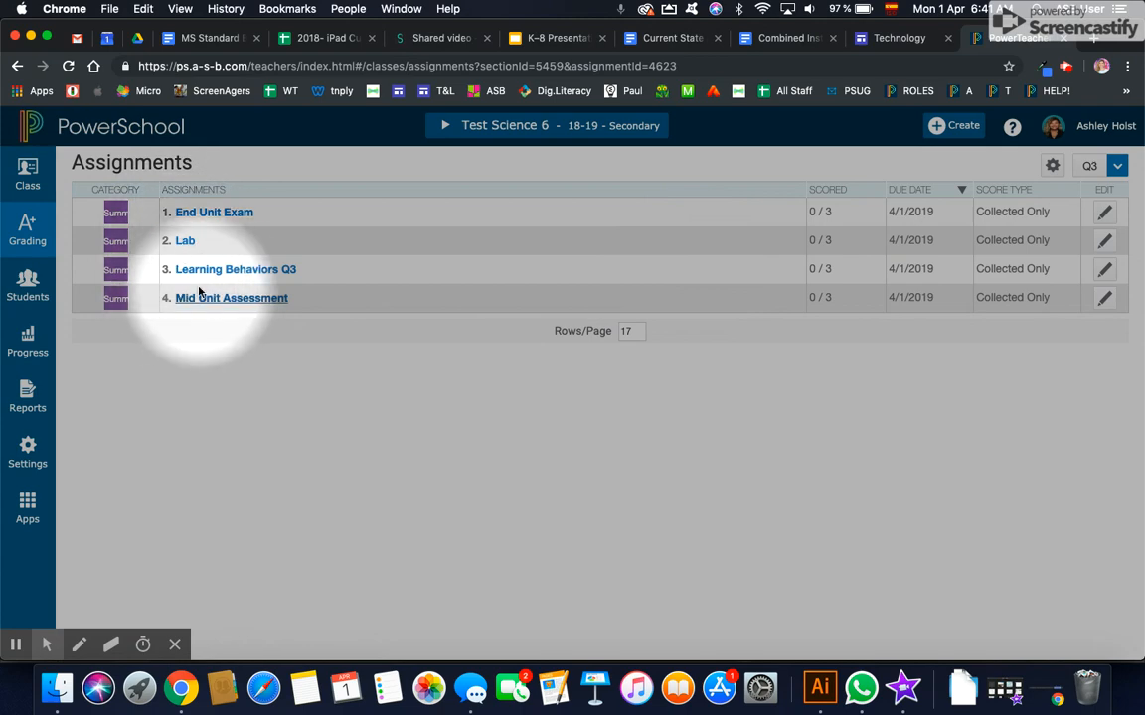
Examine which standards are selected for the Learning Behaviors Q3 assignment, and close its settings without editing
left_click(228, 271)
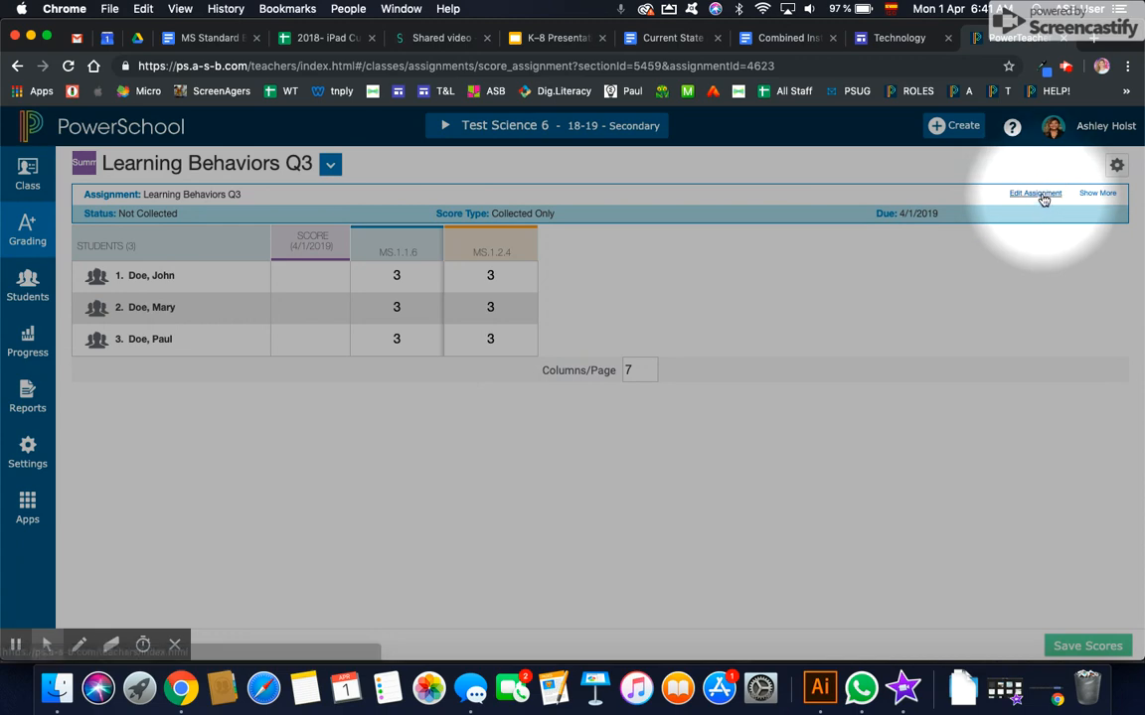
left_click(1037, 193)
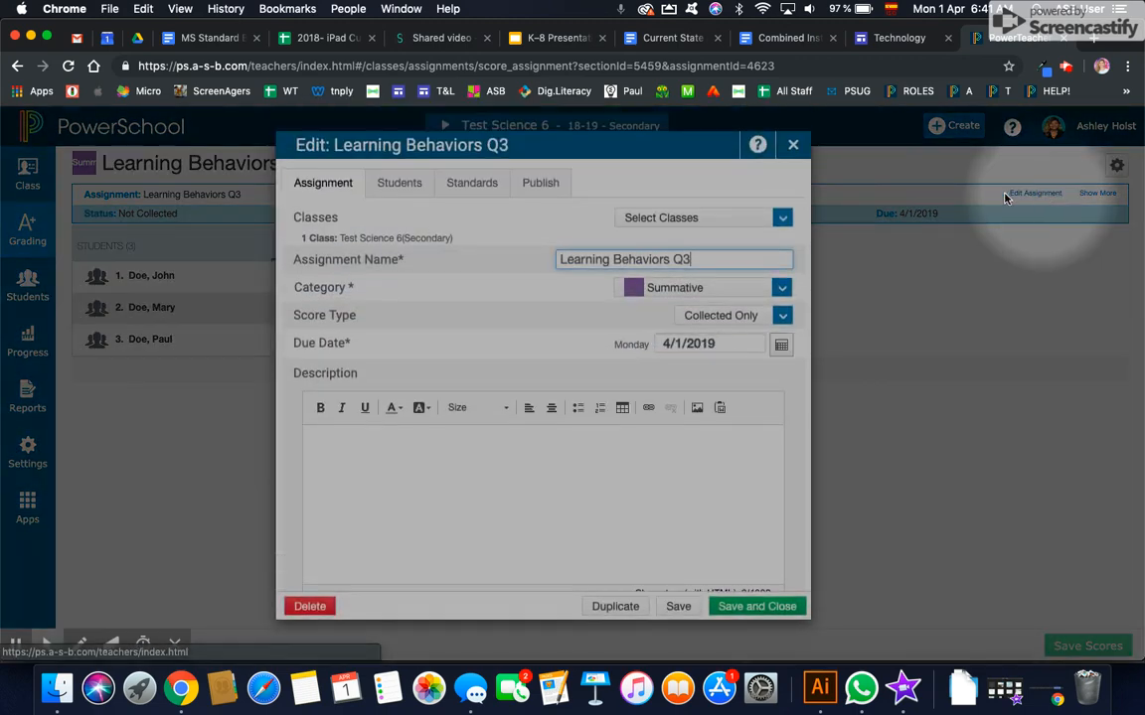
left_click(464, 193)
left_click(485, 255)
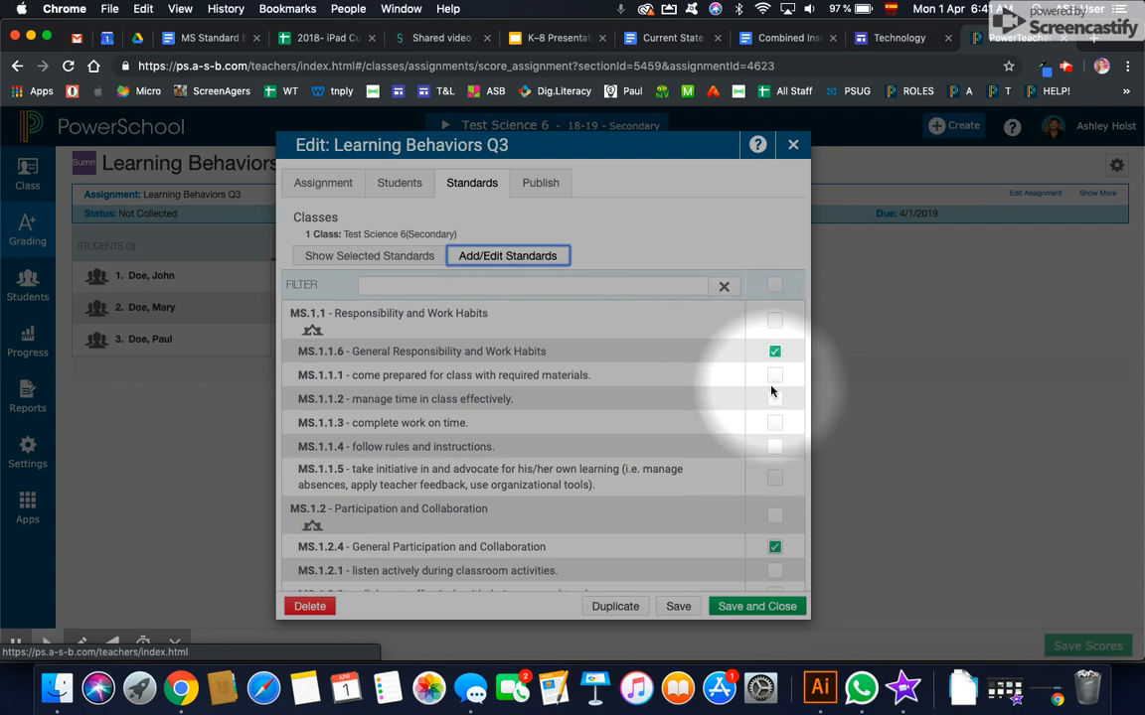
left_click(793, 147)
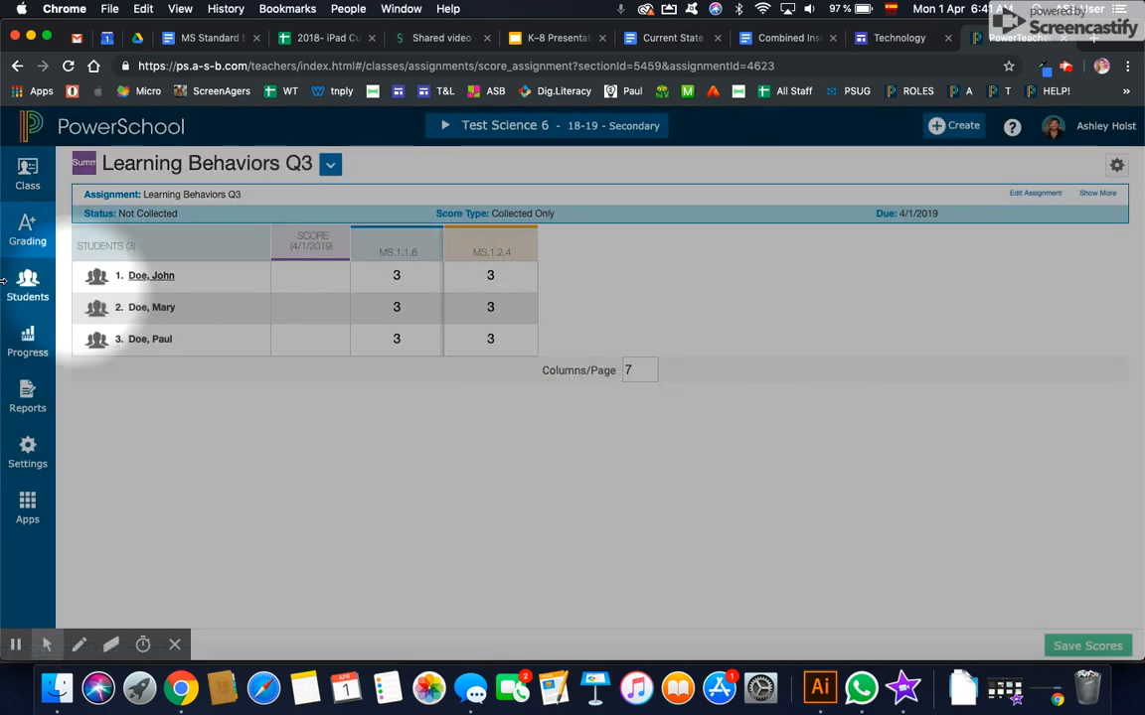
Return to the Q3 standards grades, review the first two sets of standards columns, and open the first student's Q3 grade comment
left_click(28, 228)
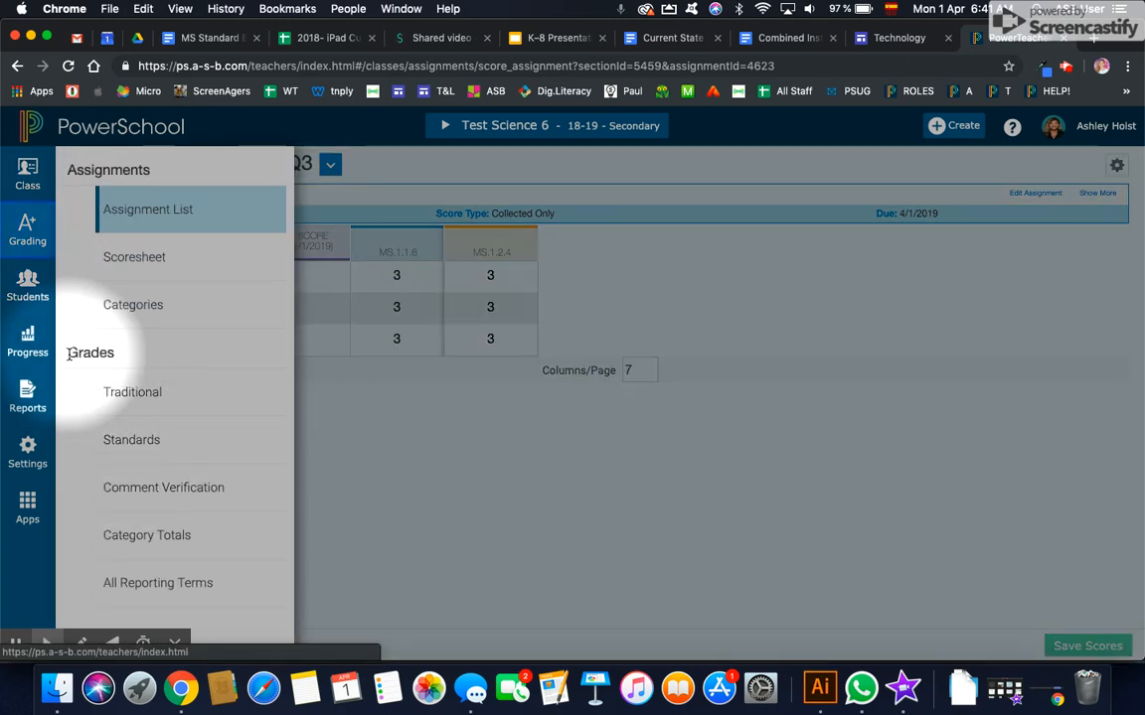
left_click(138, 447)
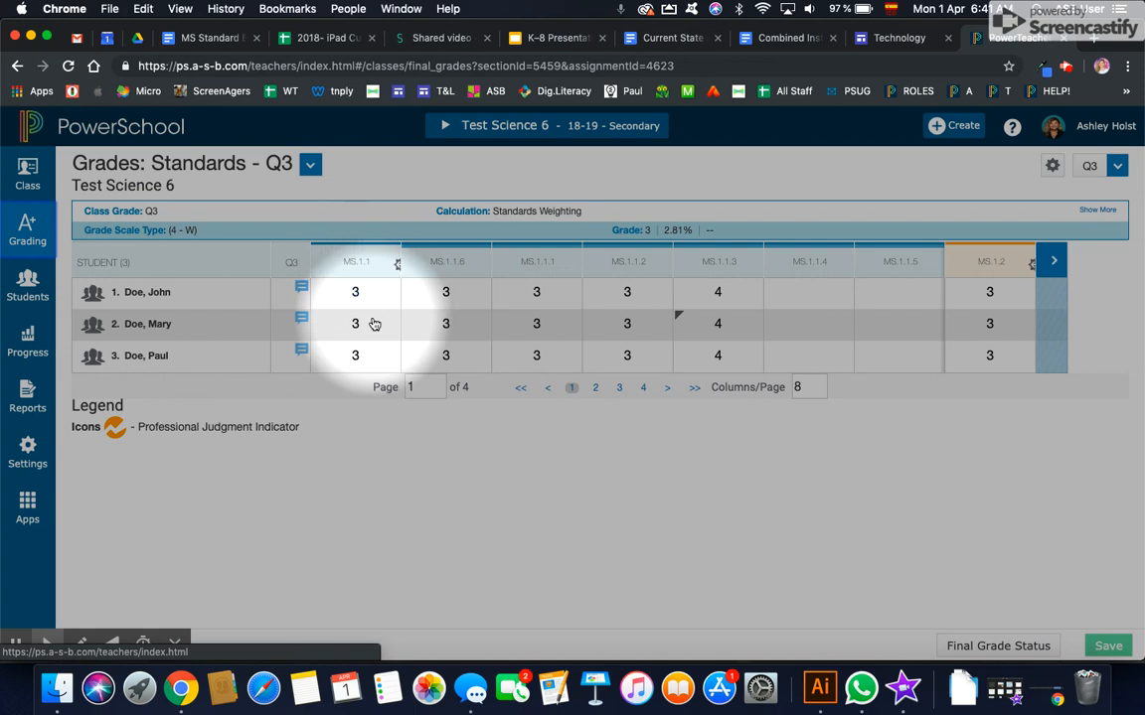
left_click(1055, 260)
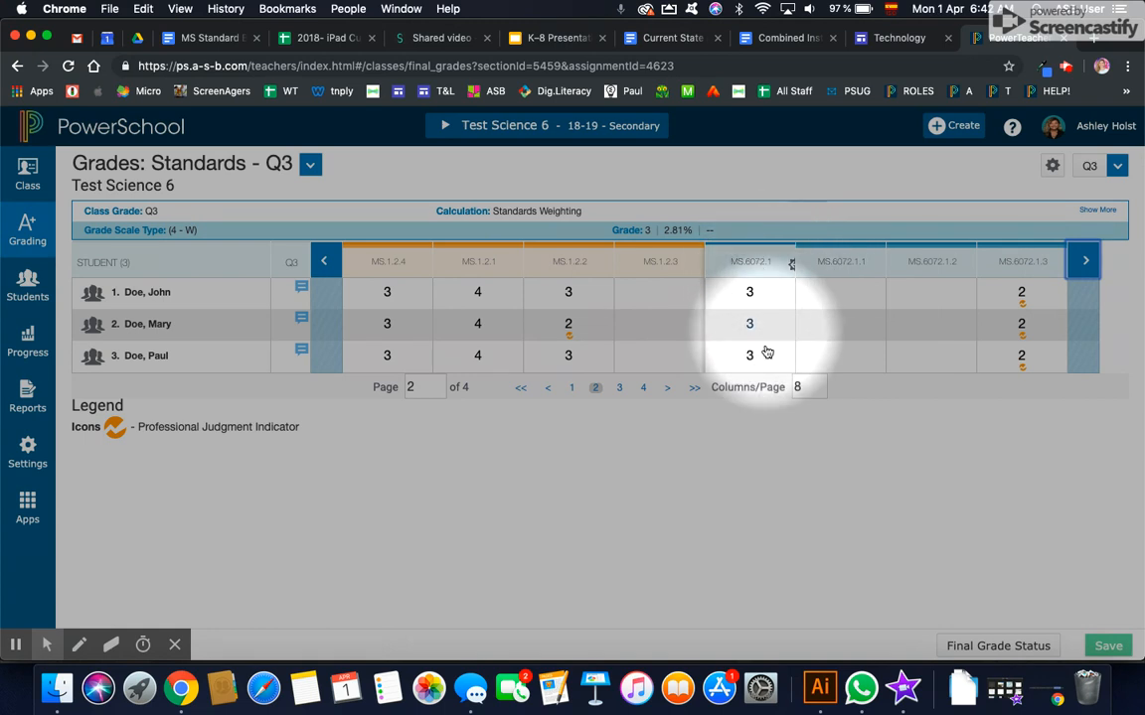
left_click(284, 295)
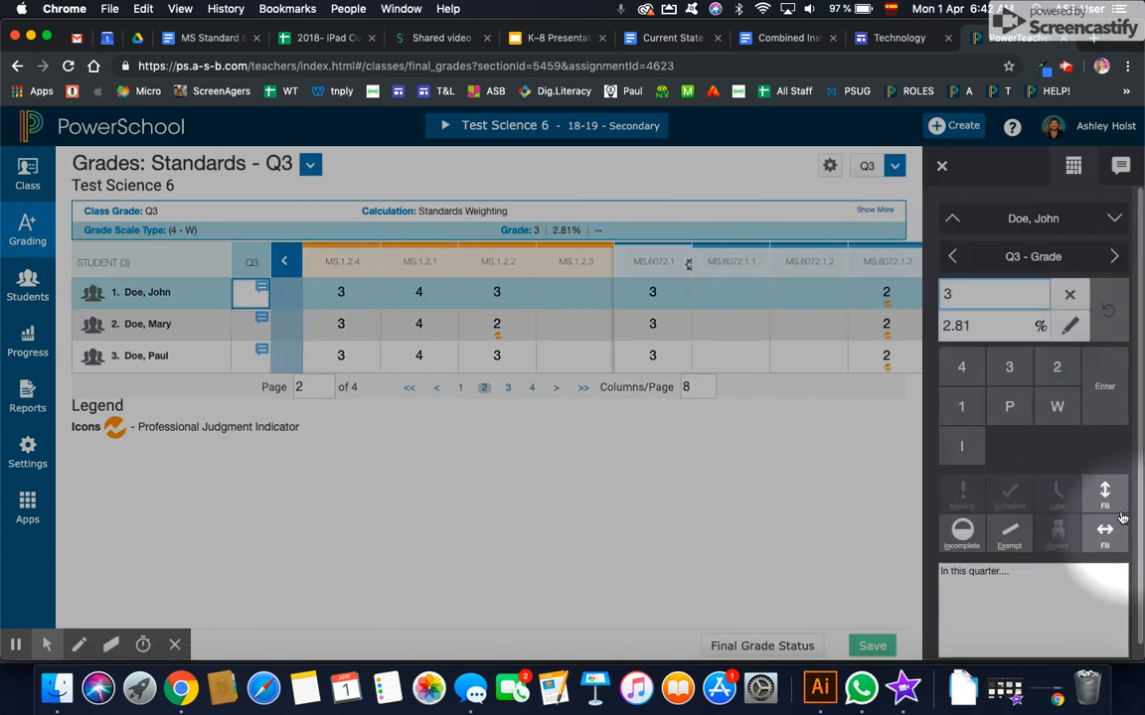